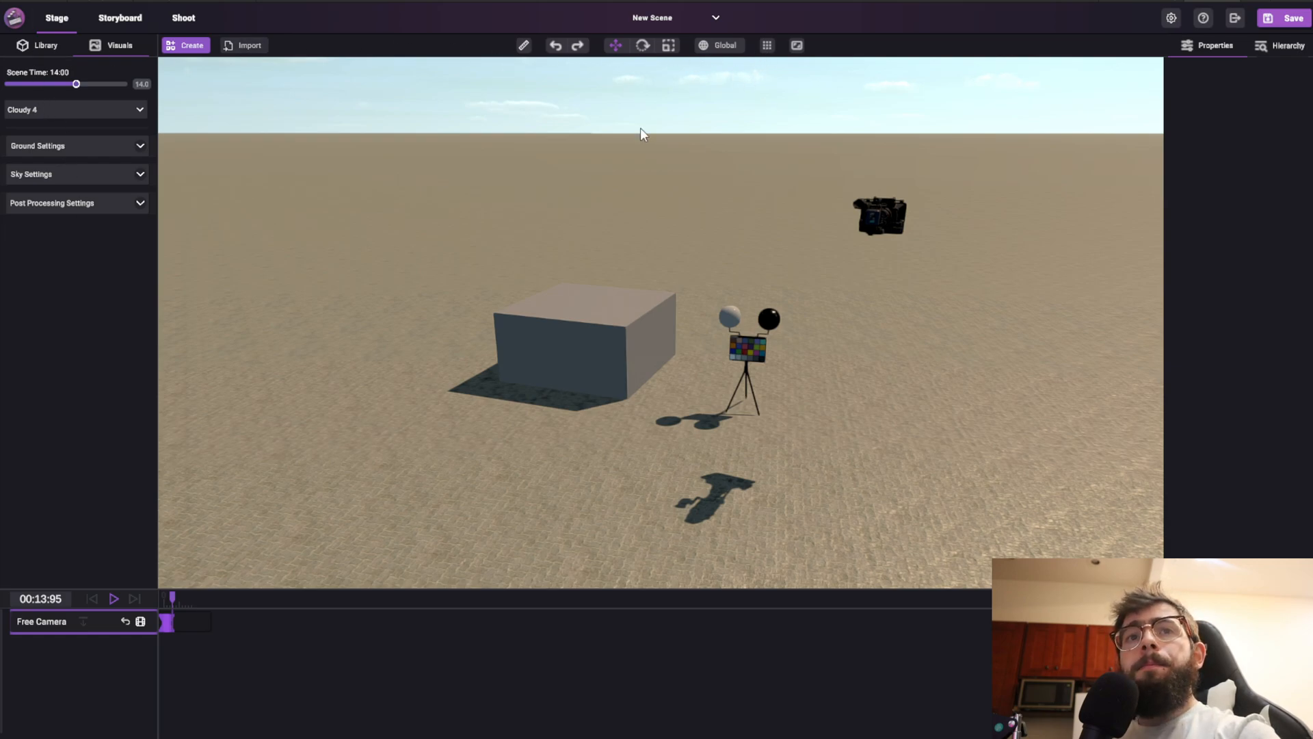
Set the scene time of the visual settings to 12:00
click(43, 49)
click(112, 45)
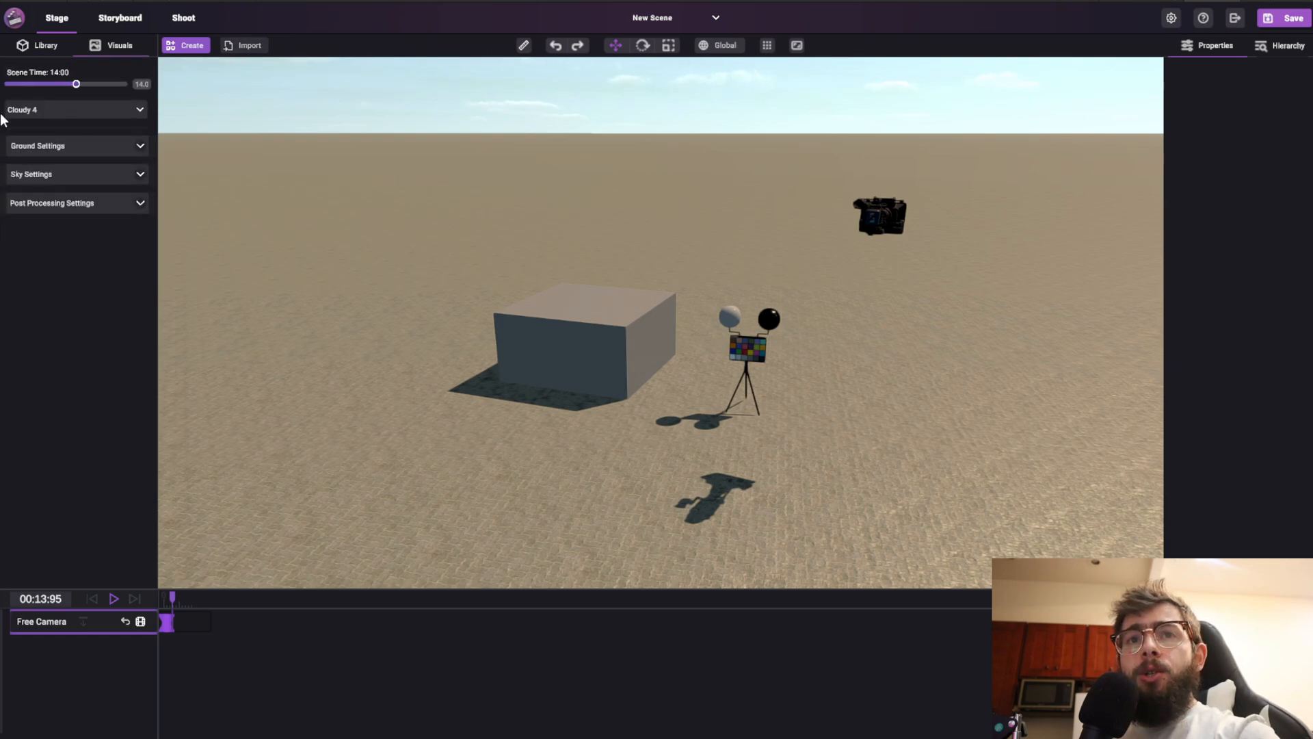
click(60, 45)
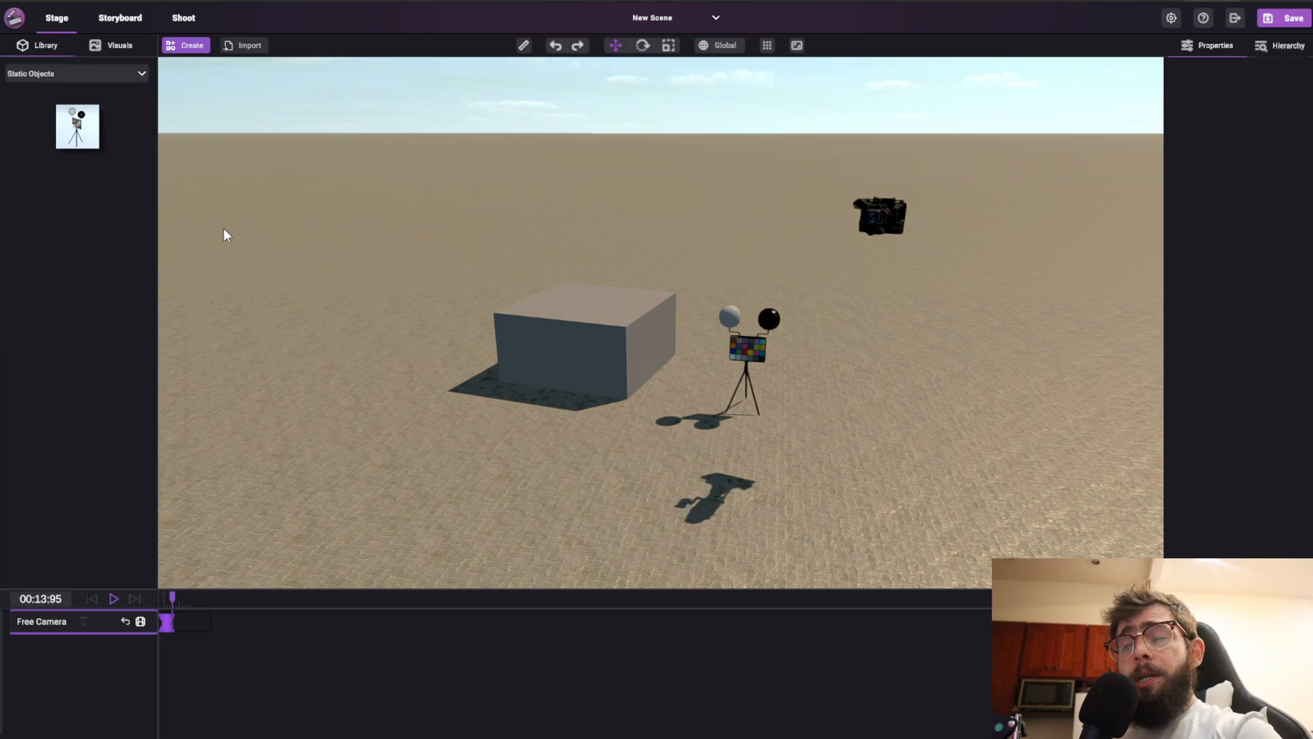
click(110, 45)
mouse_move(82, 84)
mouse_down()
mouse_move(43, 85)
mouse_move(66, 83)
mouse_up()
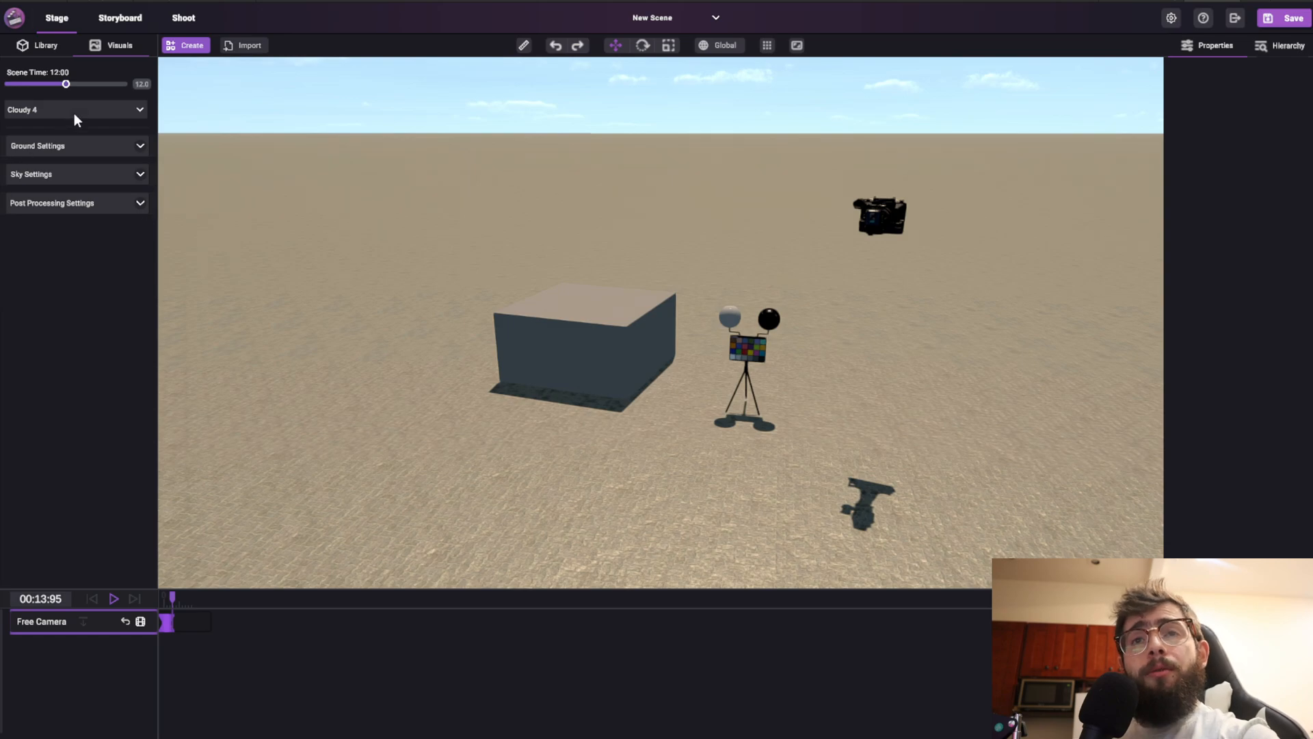
click(189, 47)
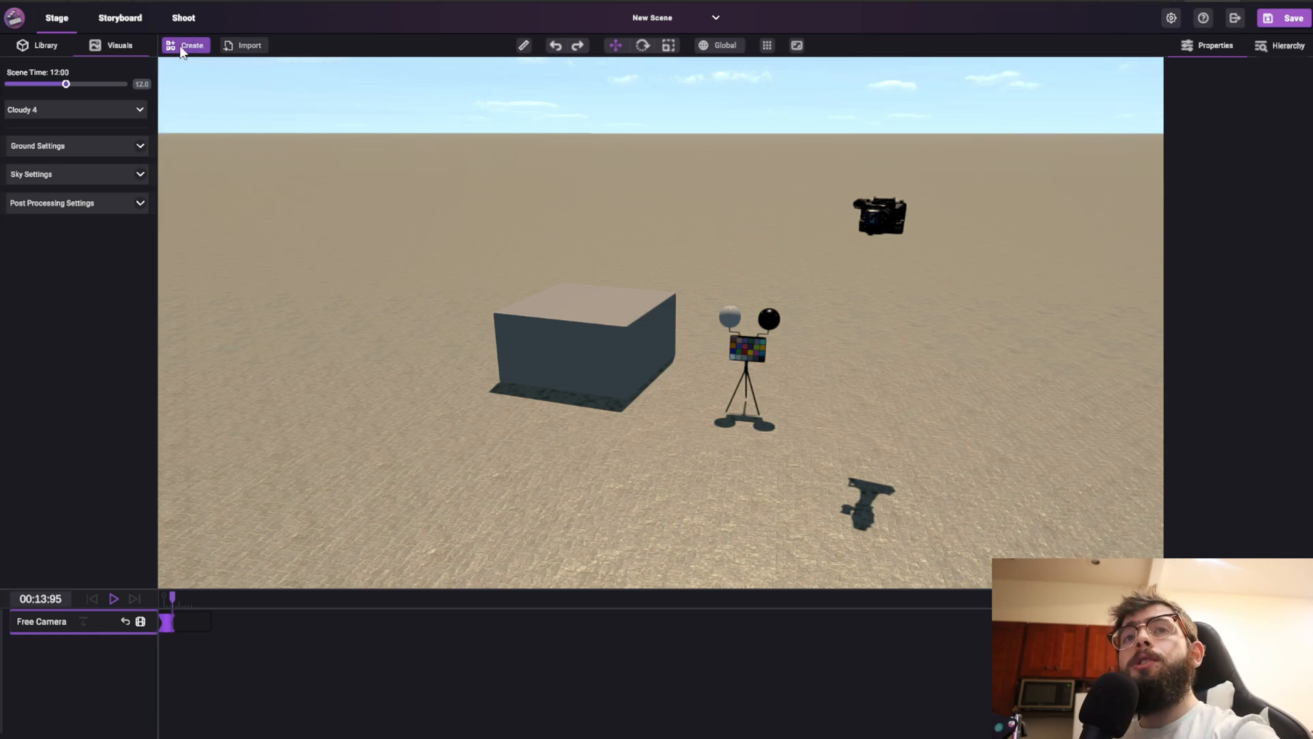
click(246, 48)
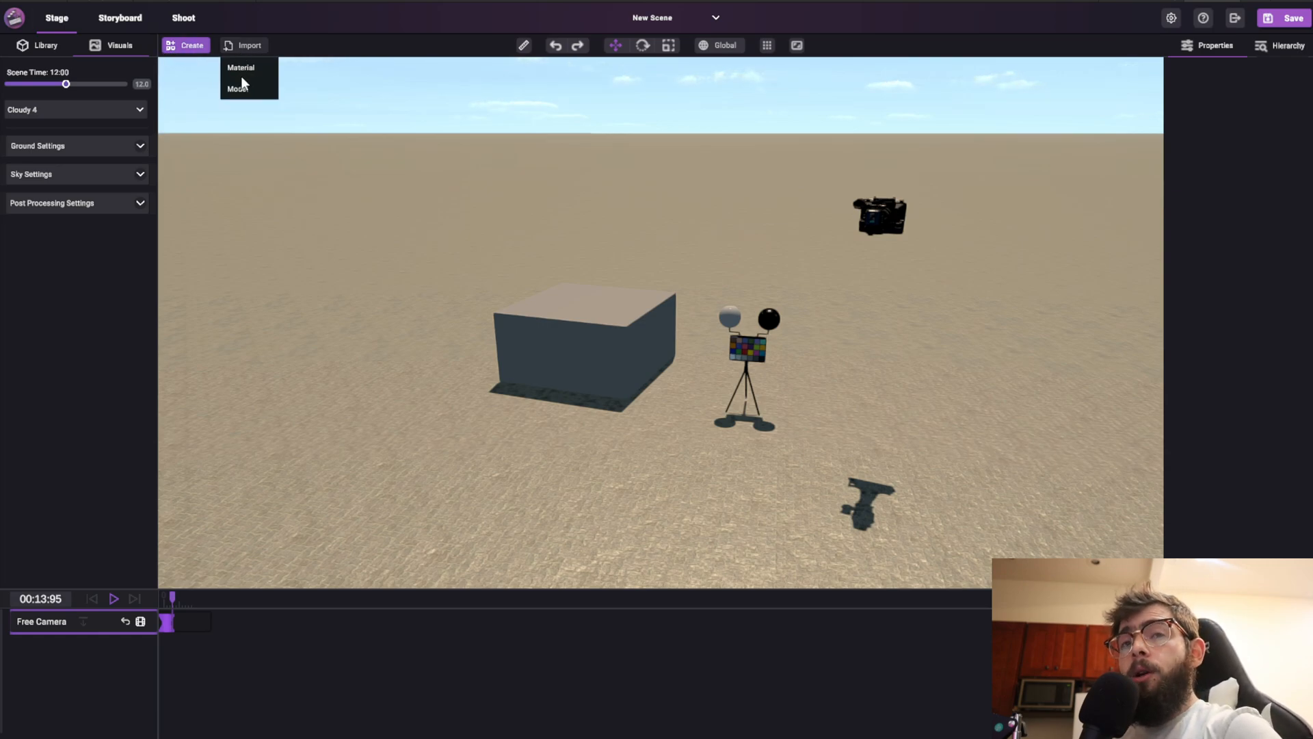
click(252, 48)
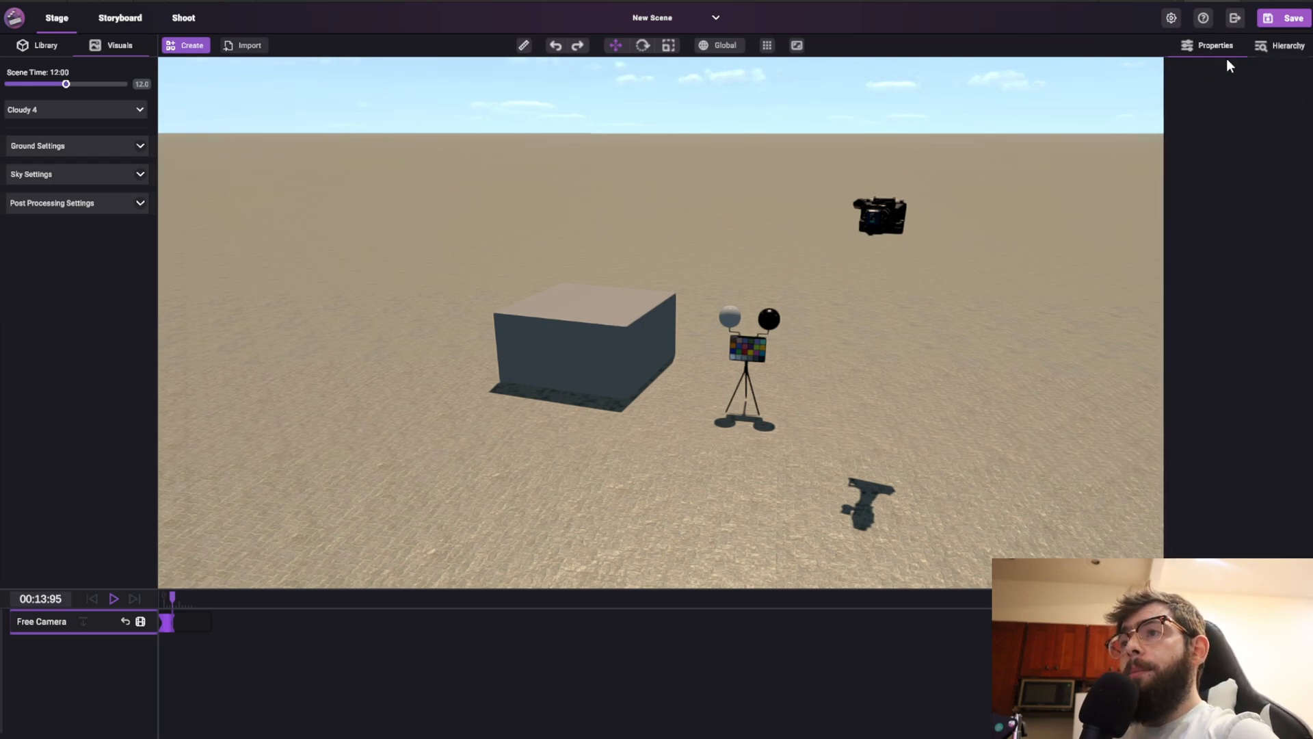
Hide and re-show the Cube and the Color Light Checker from the scene hierarchy
click(1292, 46)
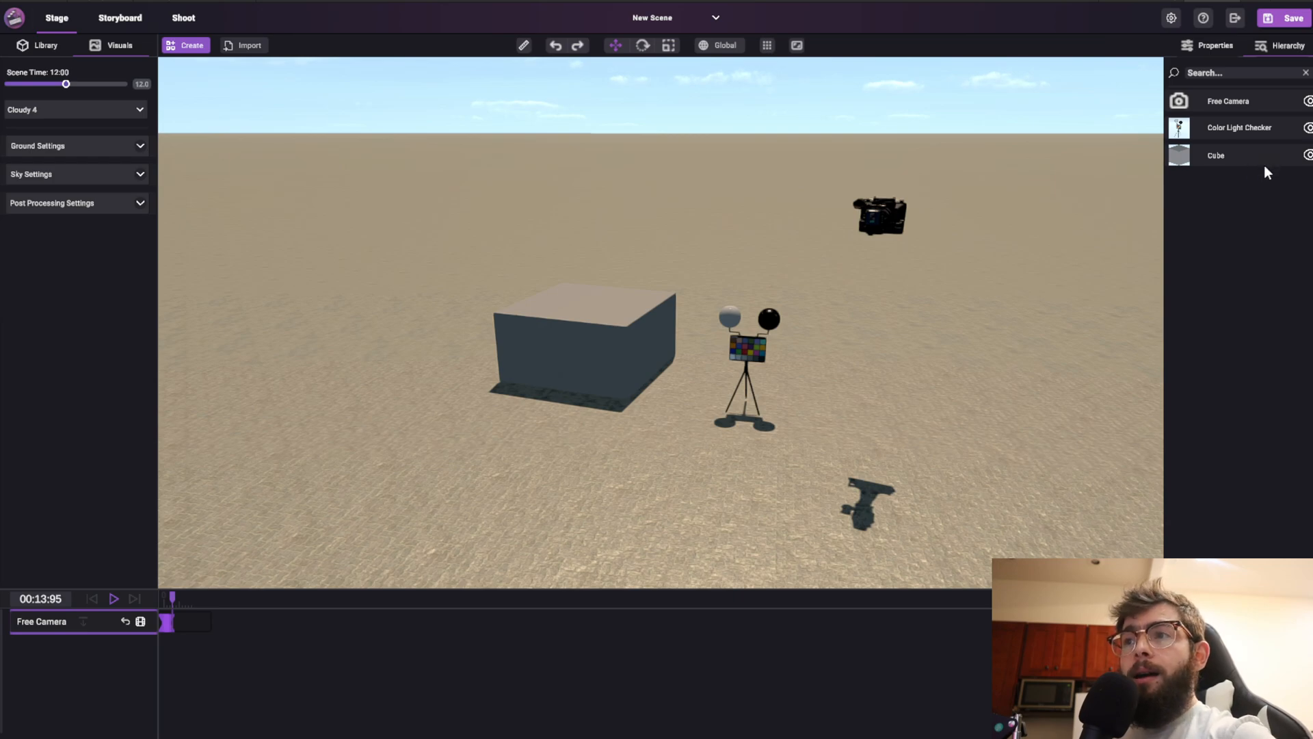
click(1308, 156)
click(1308, 155)
click(1308, 128)
click(1308, 128)
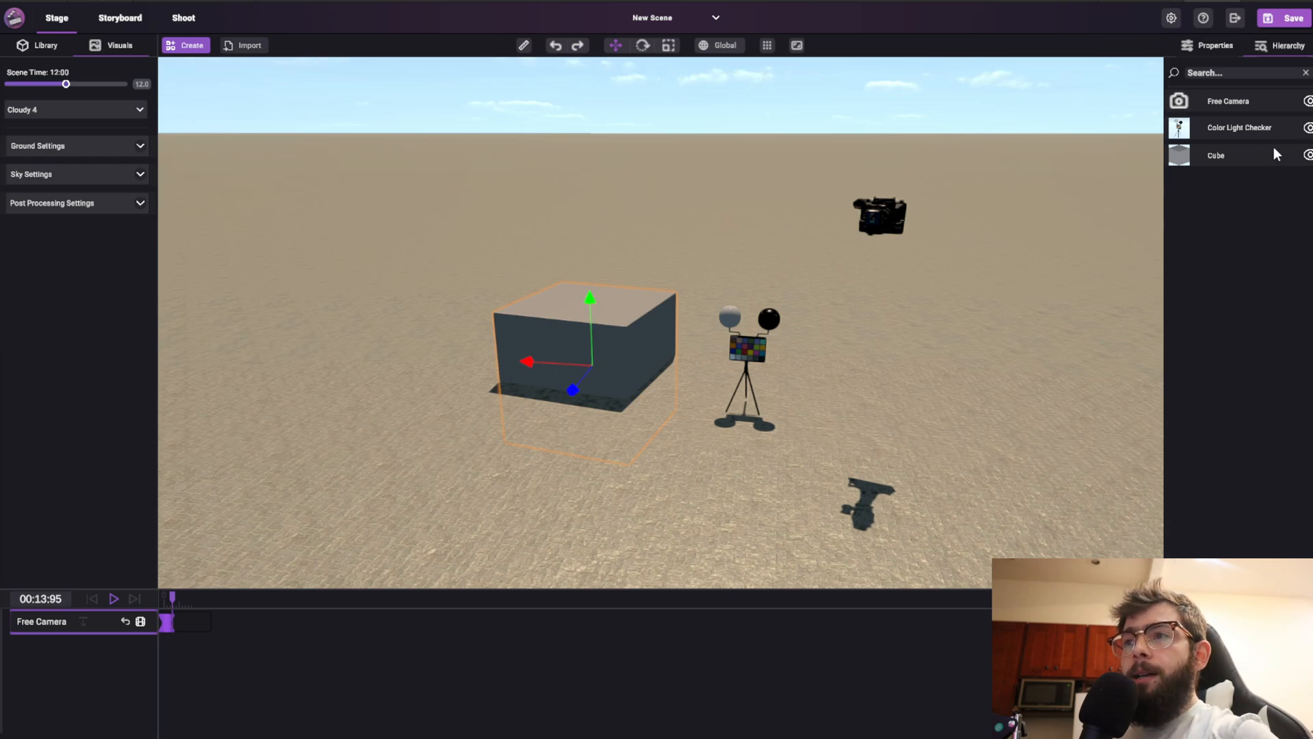
Inspect the properties of the cube, the color checker and the camera by selecting each in turn
click(1216, 46)
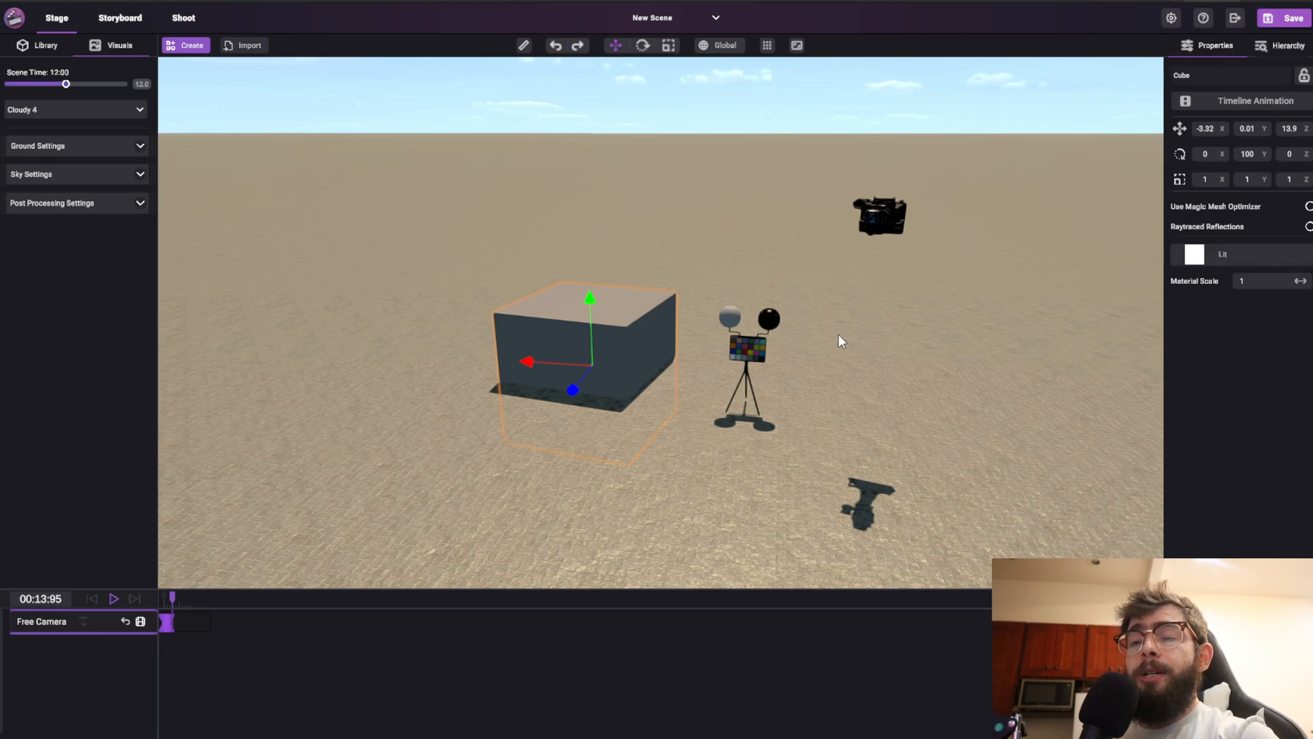
click(743, 345)
click(647, 322)
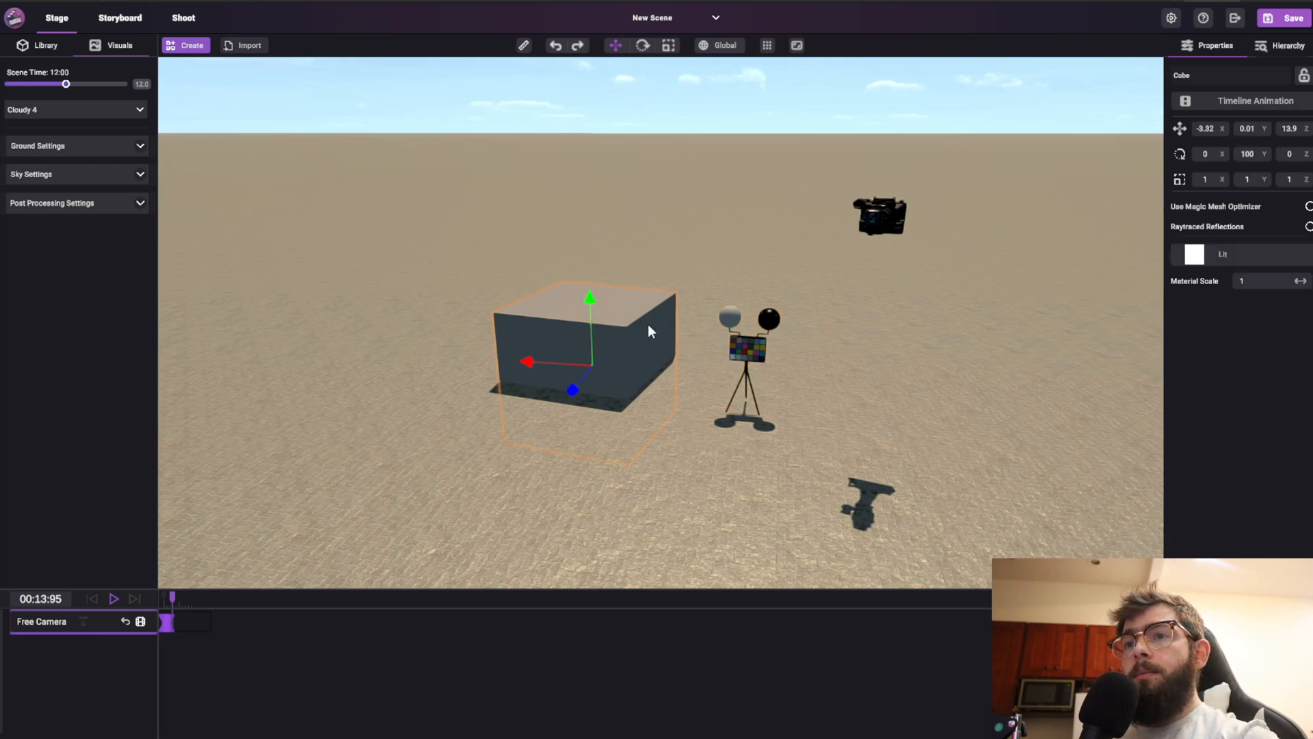
click(746, 334)
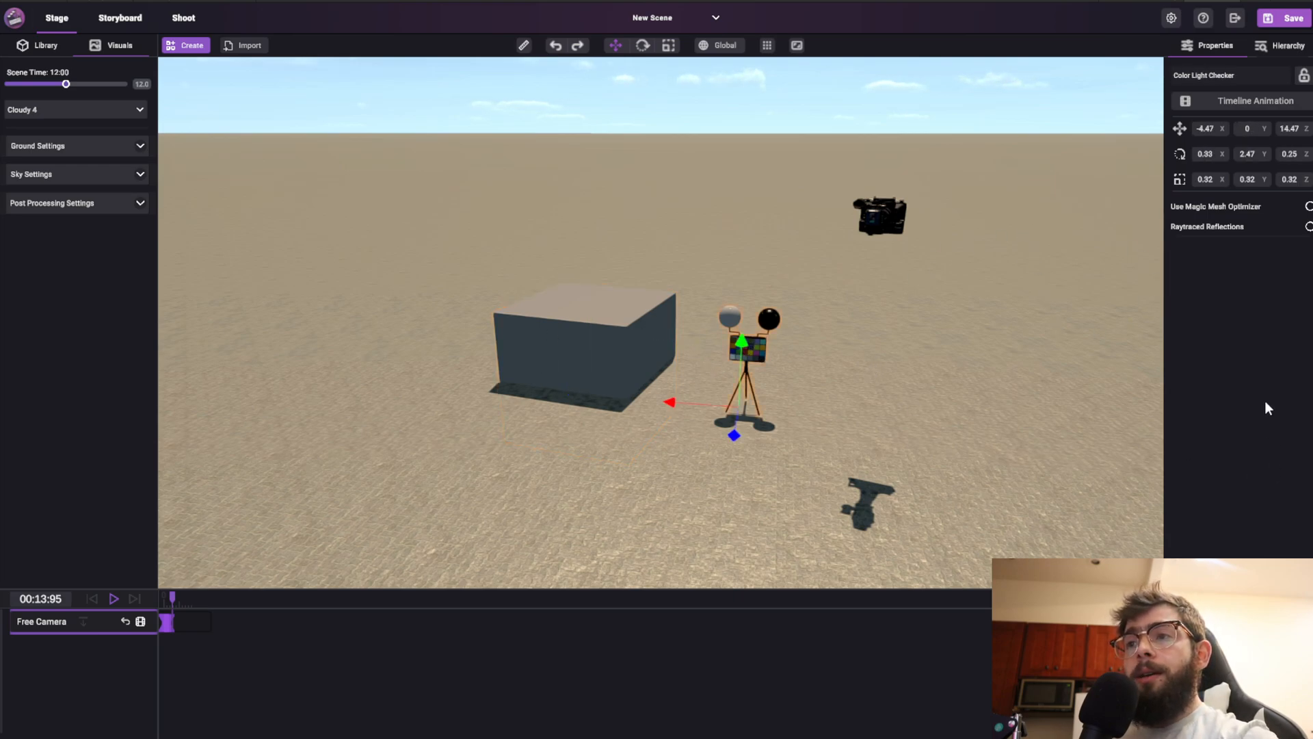
click(631, 349)
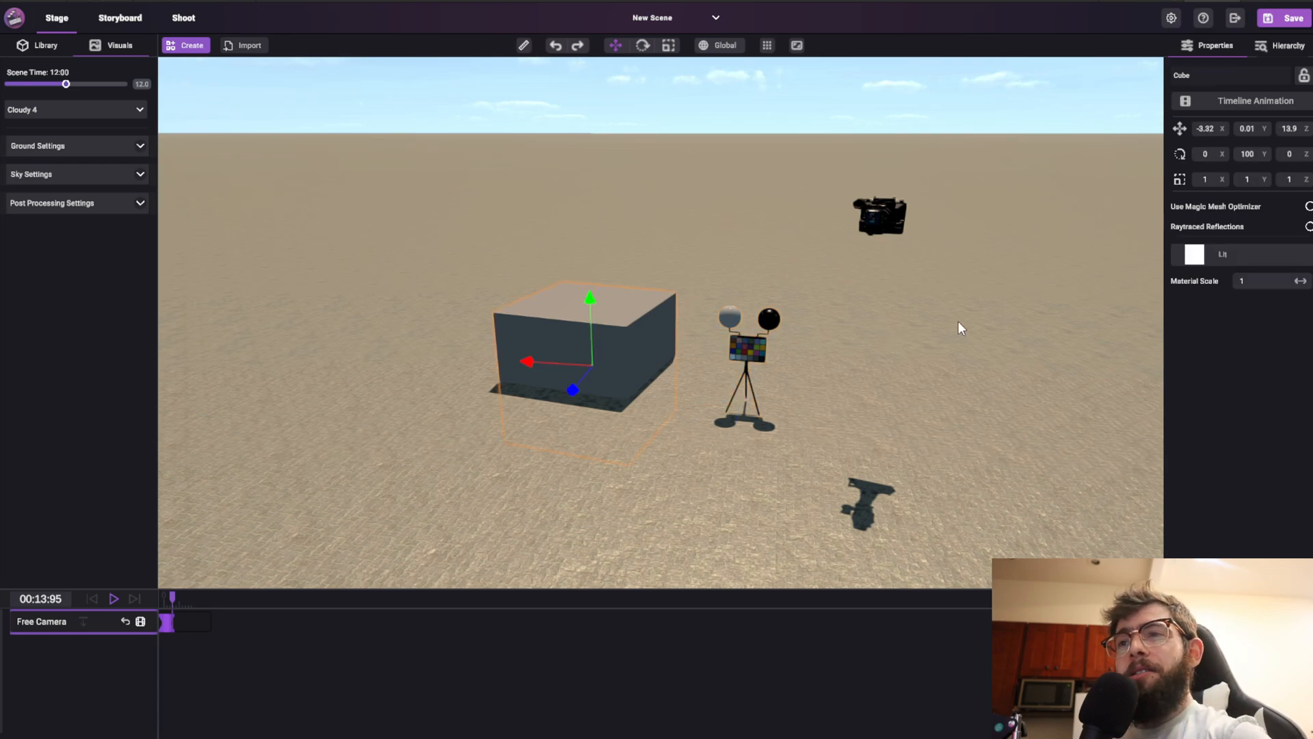
click(865, 218)
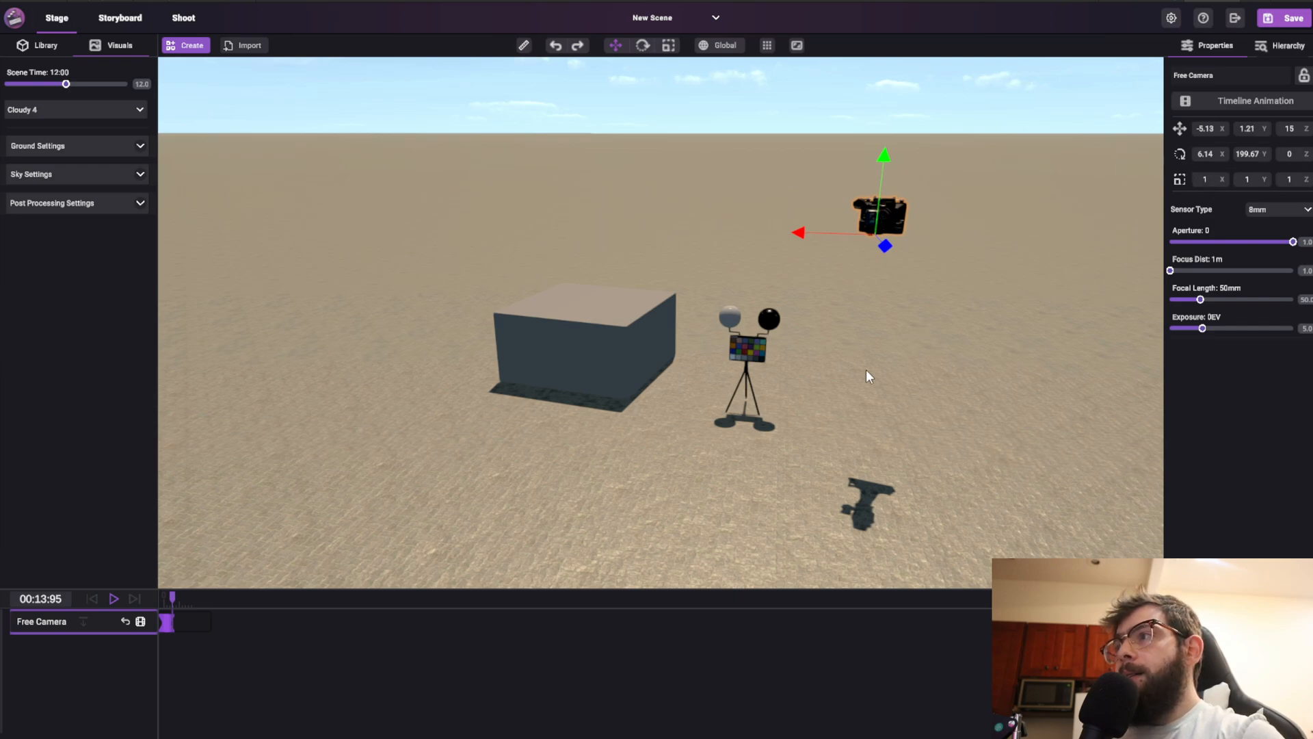
click(601, 367)
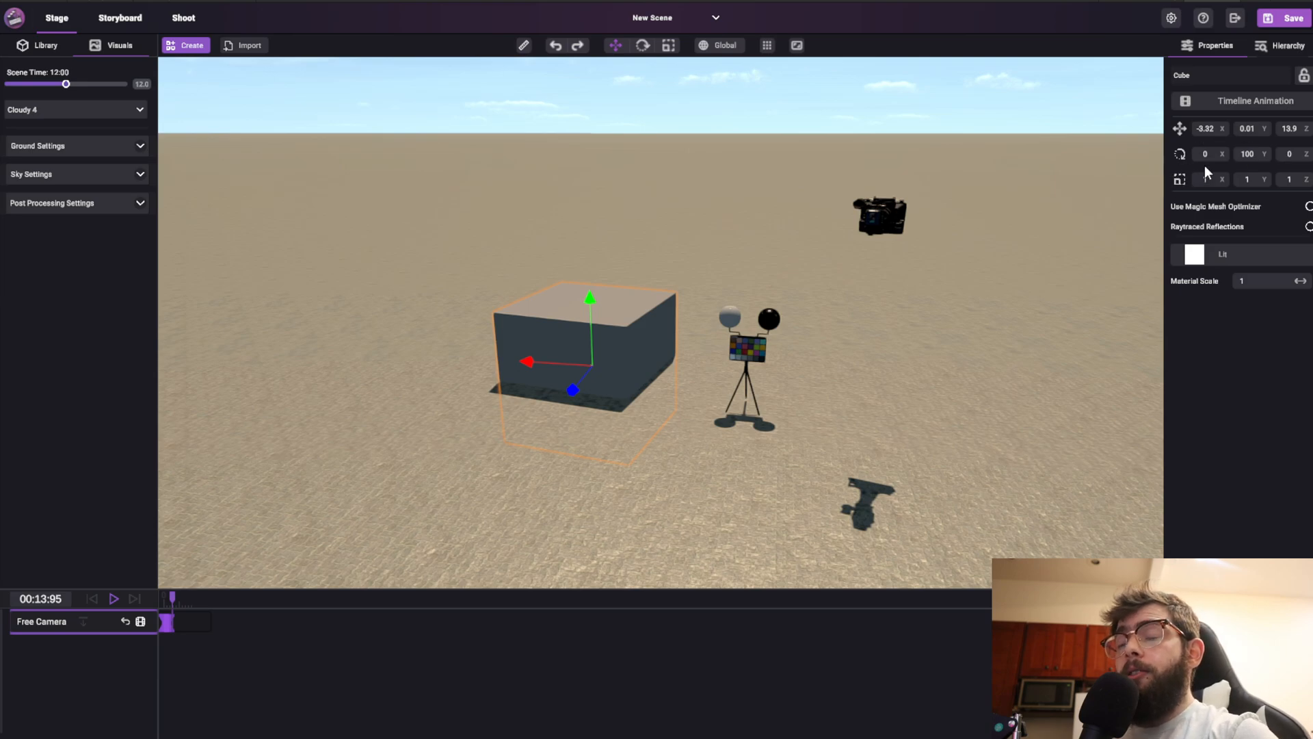
click(1220, 80)
click(1304, 80)
click(1305, 80)
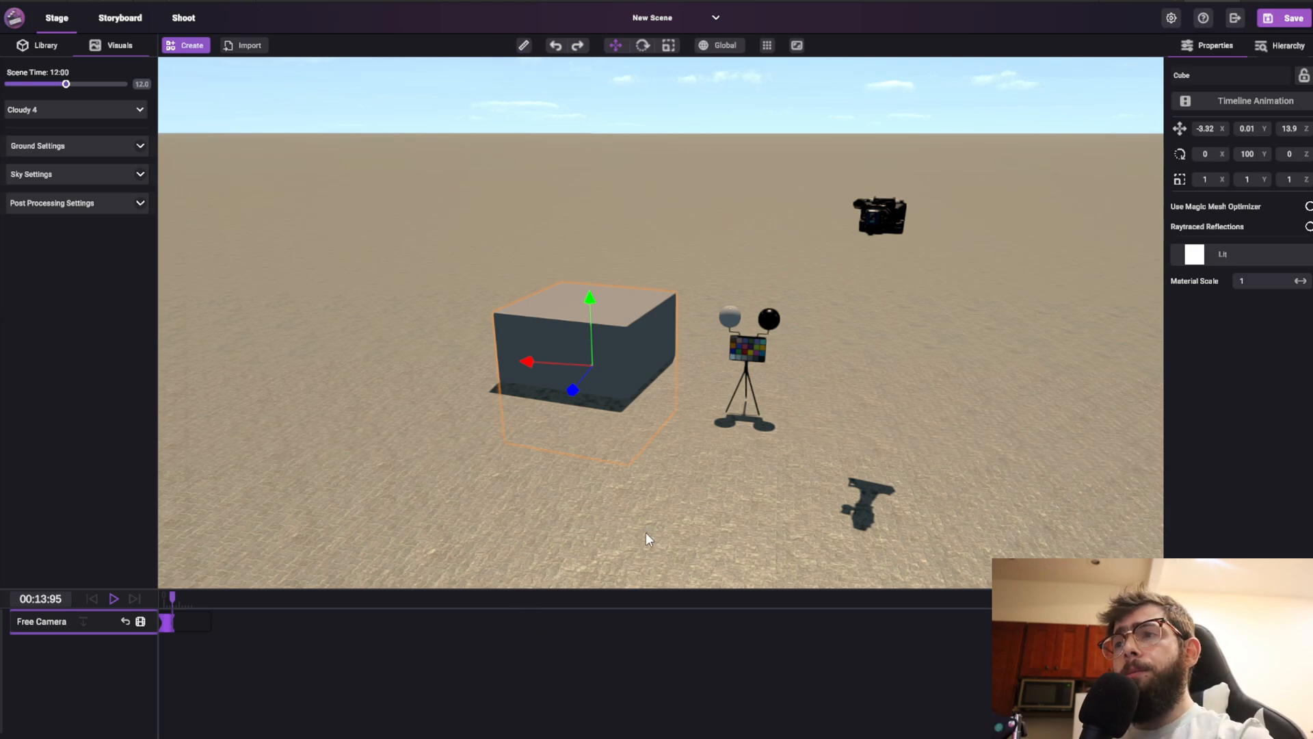
Fly and orbit the viewport camera around the scene to look at the objects
right_drag(854, 342, 929, 364)
key(w)
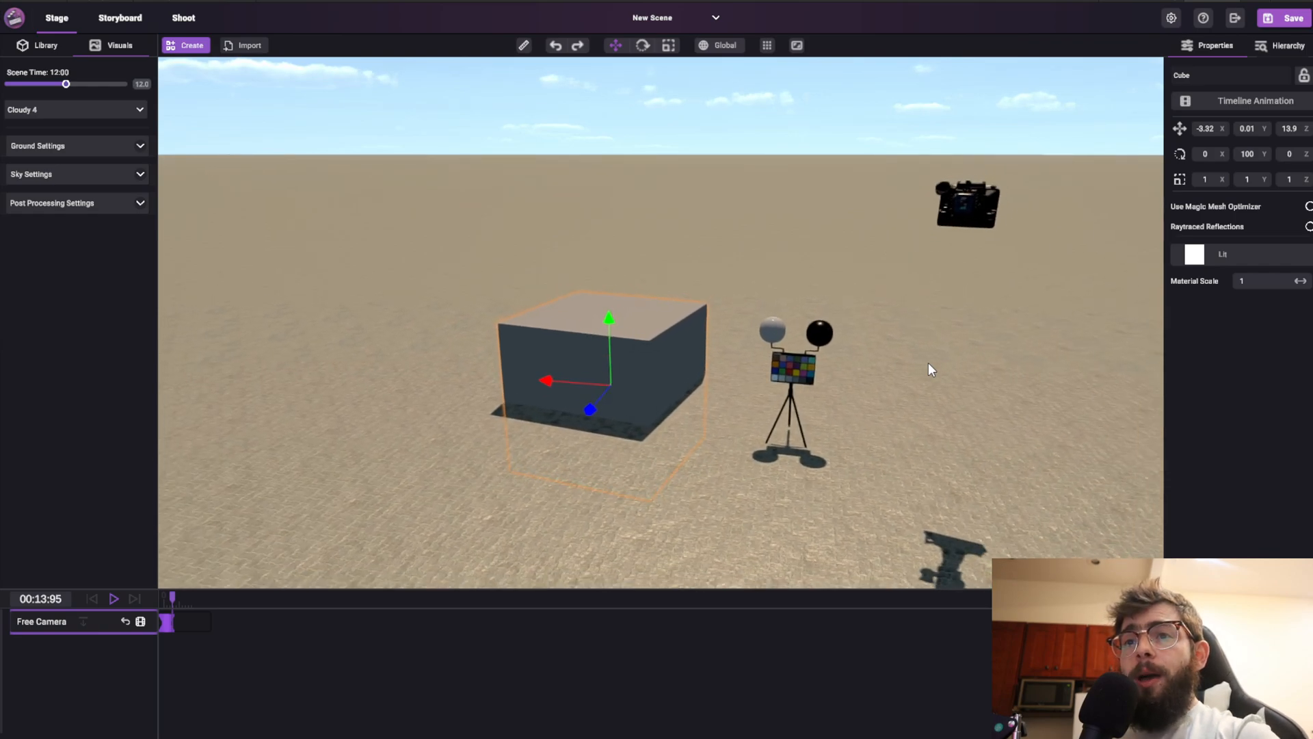
key(s)
key(d)
key(a)
key(w)
key(d)
key(a)
key(s)
key(q)
key(e)
key(d)
right_drag(929, 364, 1074, 421)
key(w)
key(s)
key(e)
key(q)
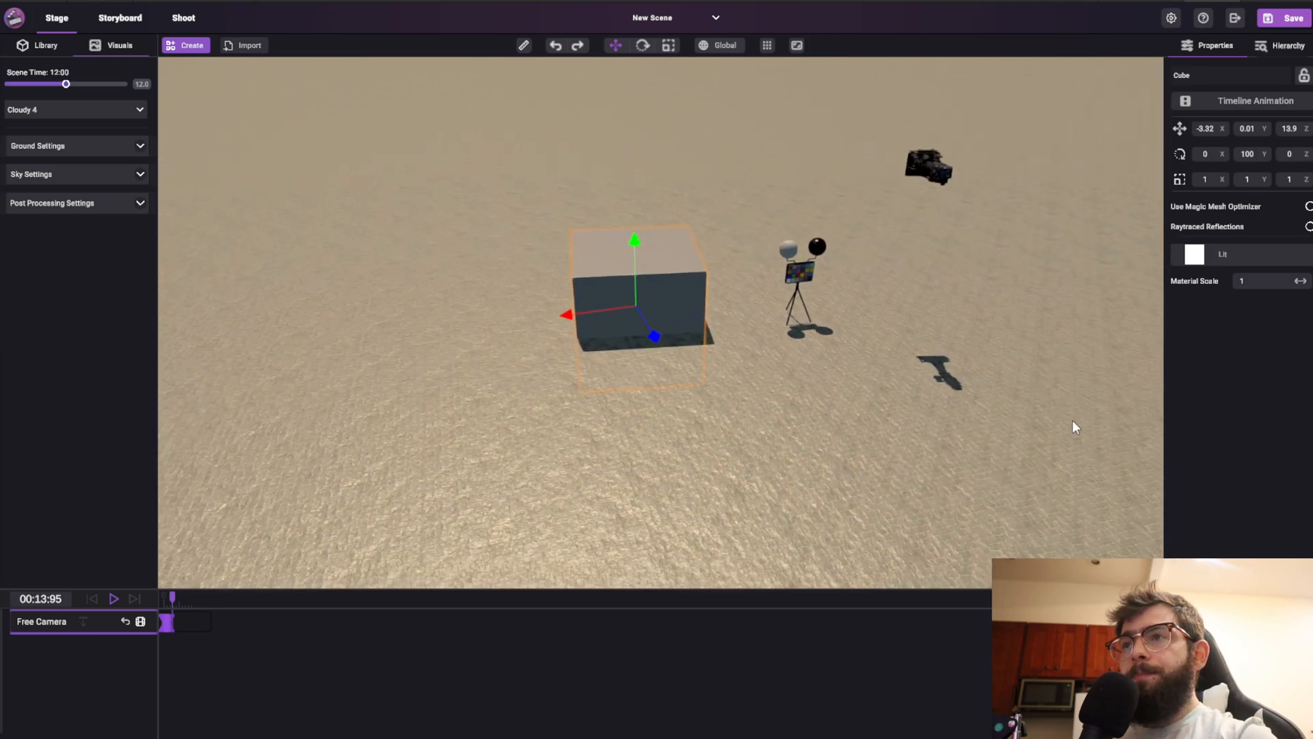
Raise the editor target framerate in the editor settings
click(1172, 21)
drag(1172, 152, 1205, 152)
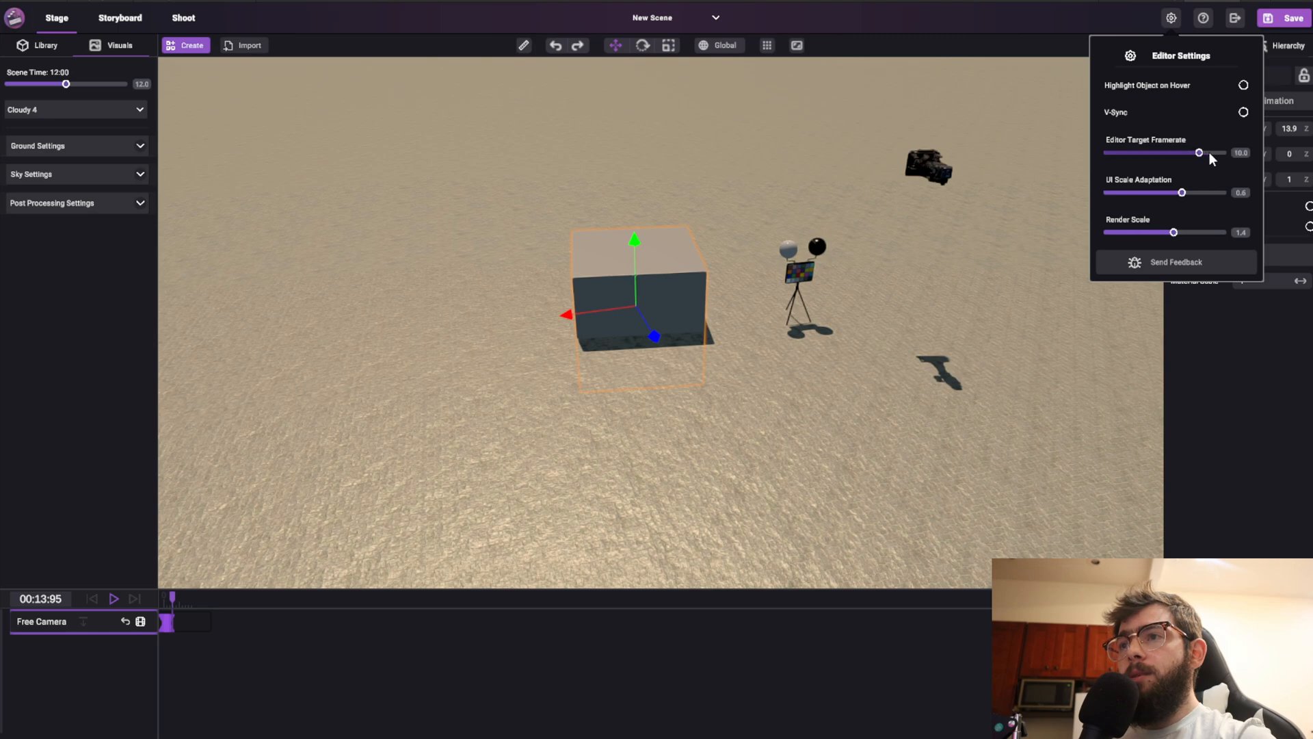
click(1170, 19)
Move the cube up to about 0.43 and slightly sideways with the move gizmo
right_drag(745, 398, 911, 430)
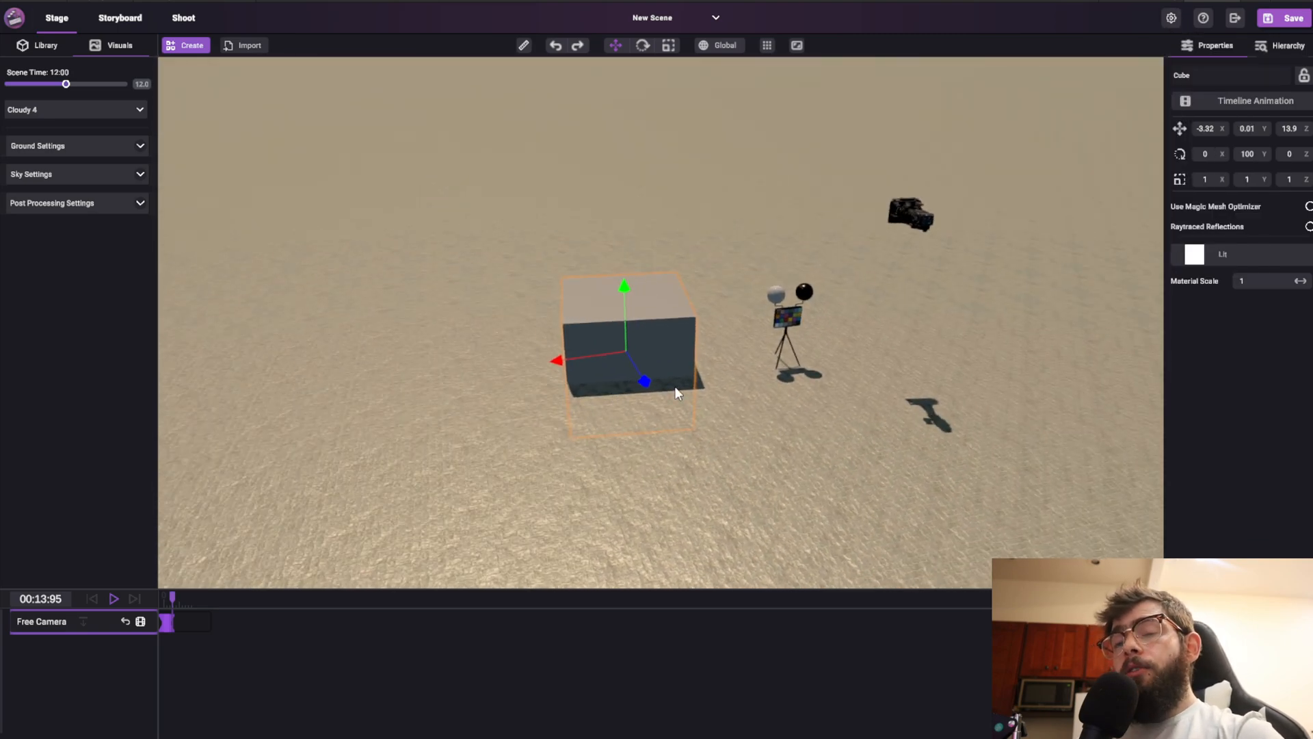
click(793, 313)
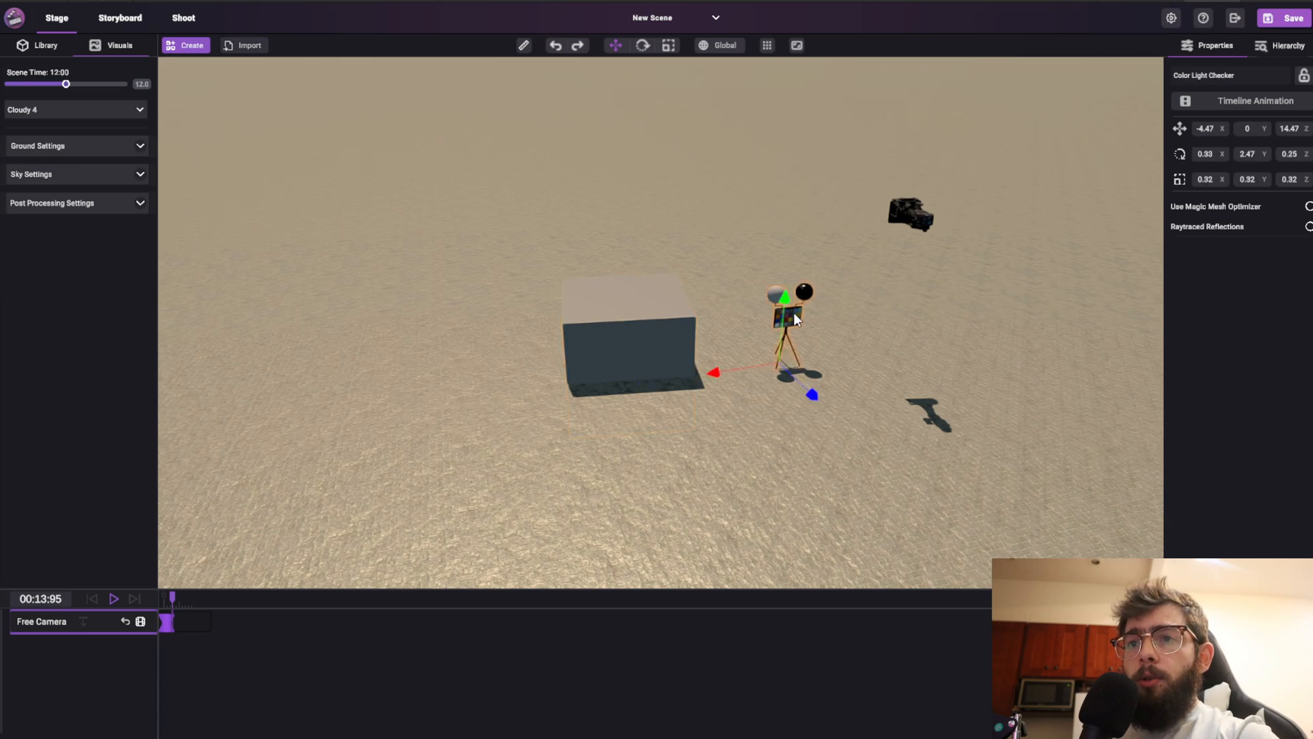
click(621, 329)
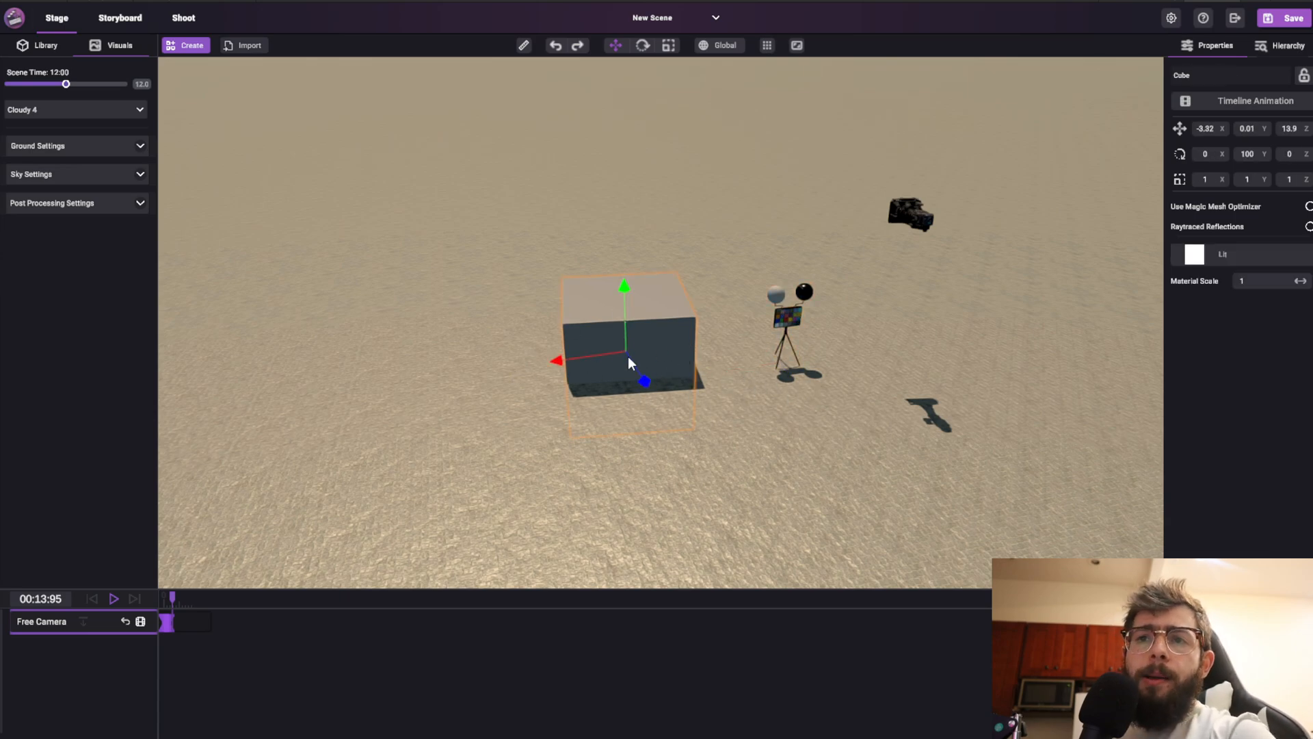
drag(626, 306, 636, 260)
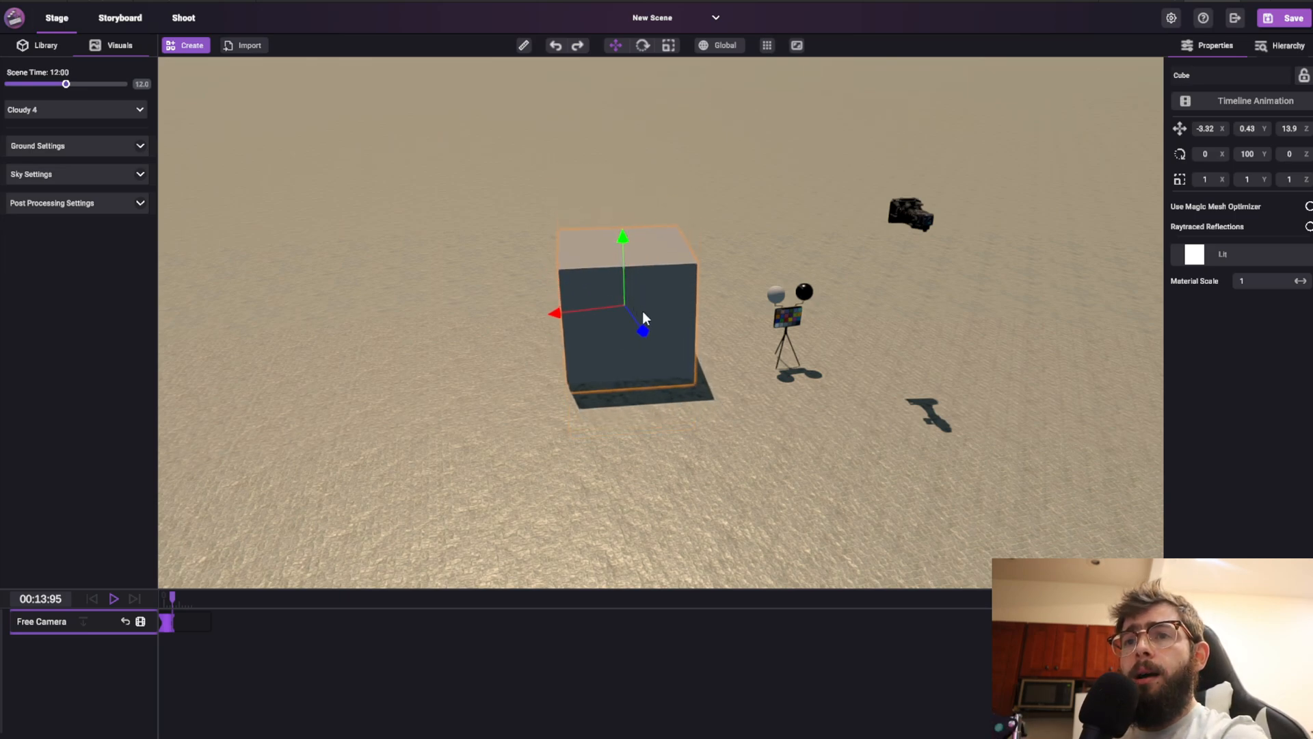
drag(570, 312, 545, 344)
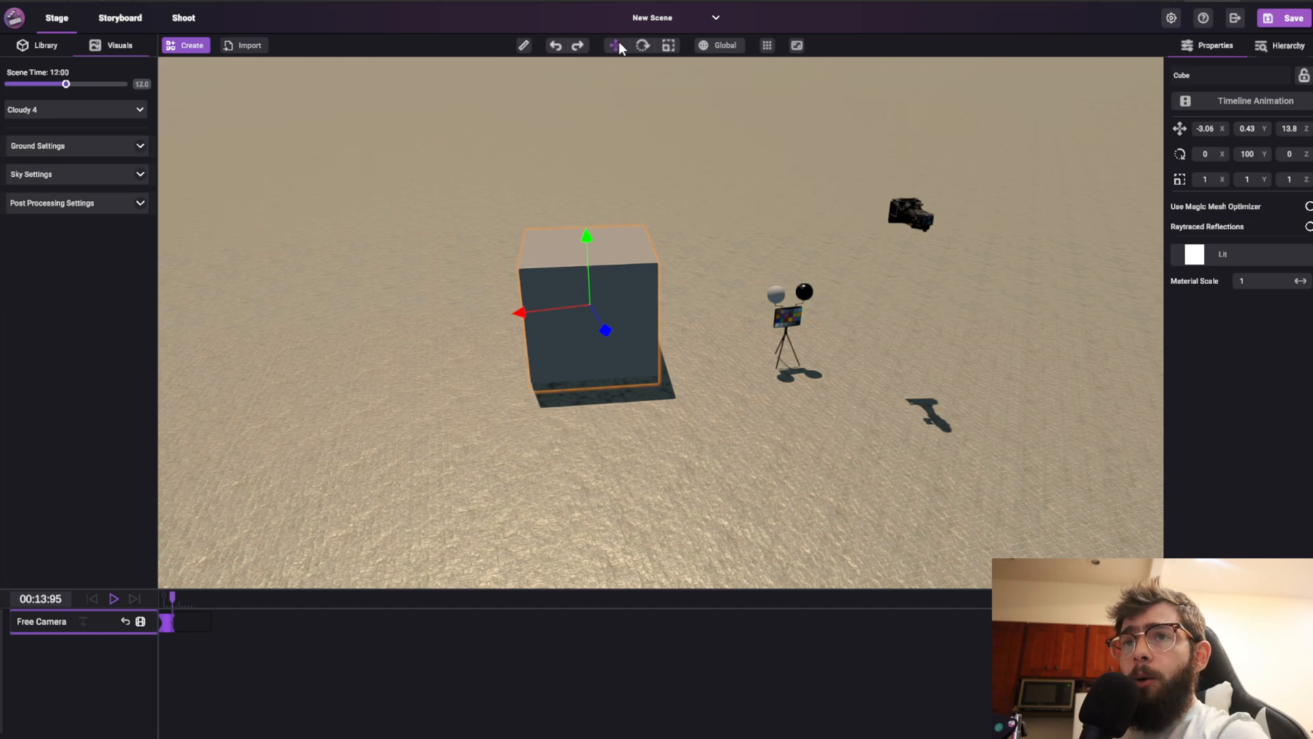
Rotate the cube to about 113.59° around the Y axis with the rotate gizmo
click(642, 46)
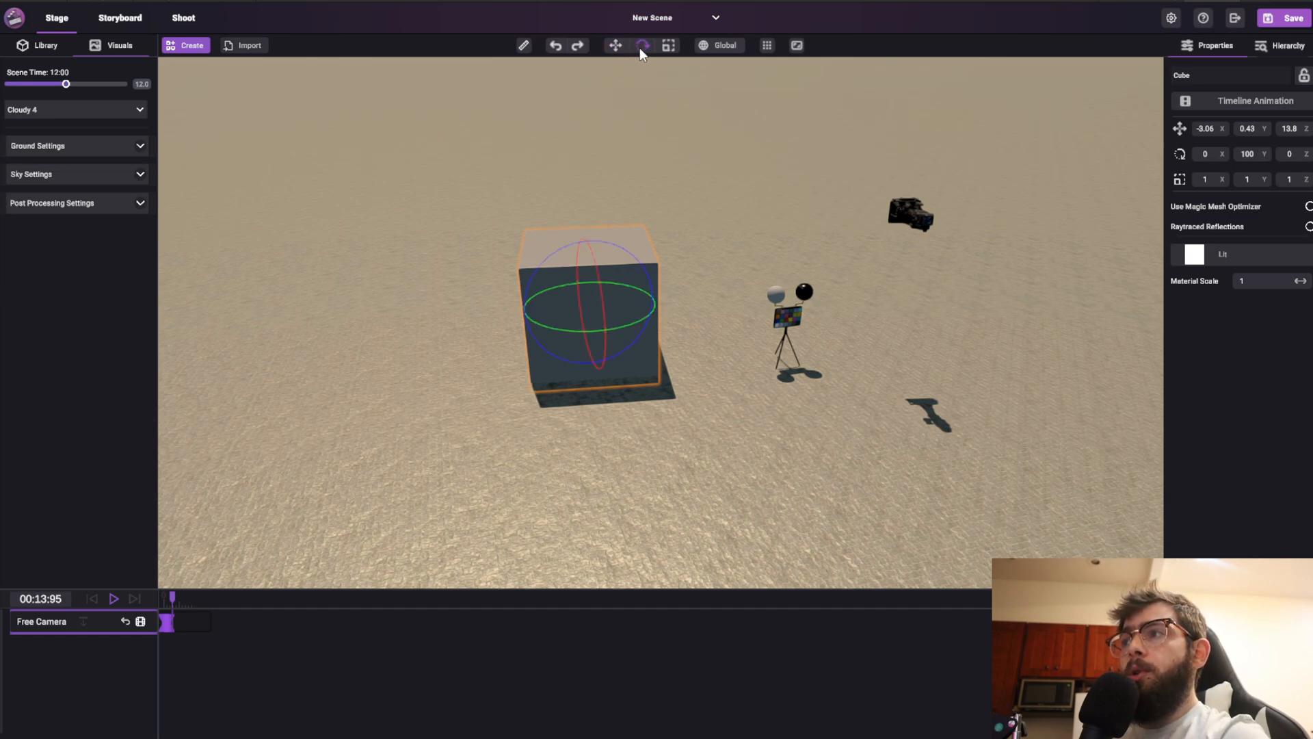
drag(561, 325, 689, 84)
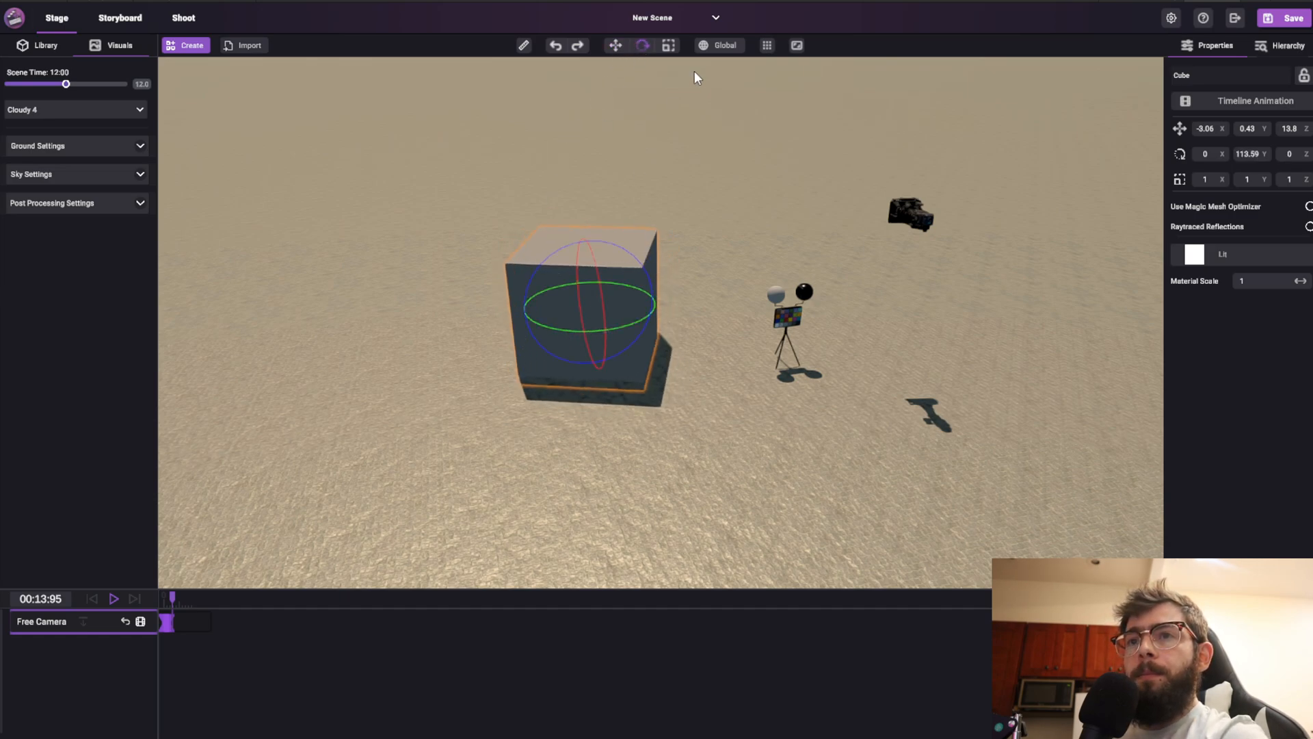
Scale the cube to about 0.53 × 0.83 × 1.5 with the scale gizmo
click(668, 45)
mouse_move(531, 307)
mouse_down()
mouse_move(495, 313)
mouse_move(547, 307)
mouse_up()
drag(589, 240, 588, 284)
mouse_move(605, 329)
mouse_down()
mouse_move(631, 365)
mouse_move(597, 303)
mouse_move(614, 327)
mouse_up()
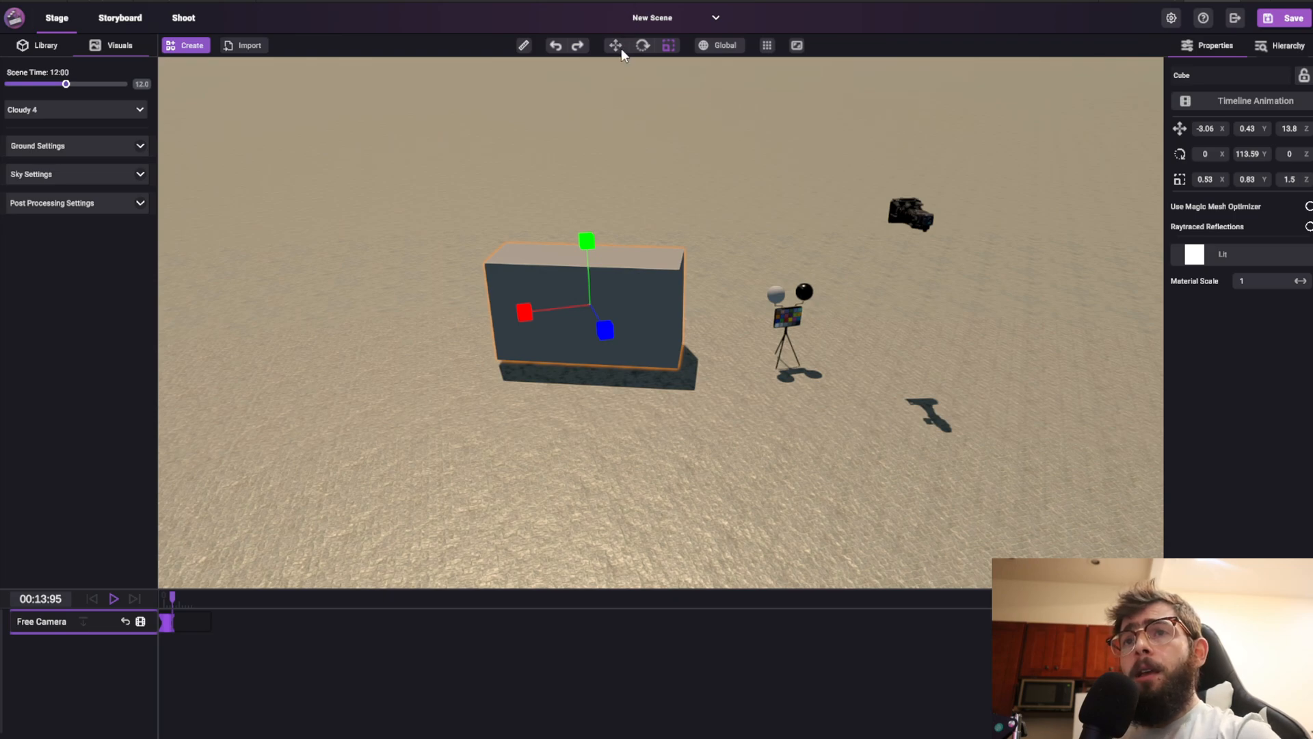
Move the cube to about X -3.66, Y 0.06, Z 13 with the move gizmo
click(615, 47)
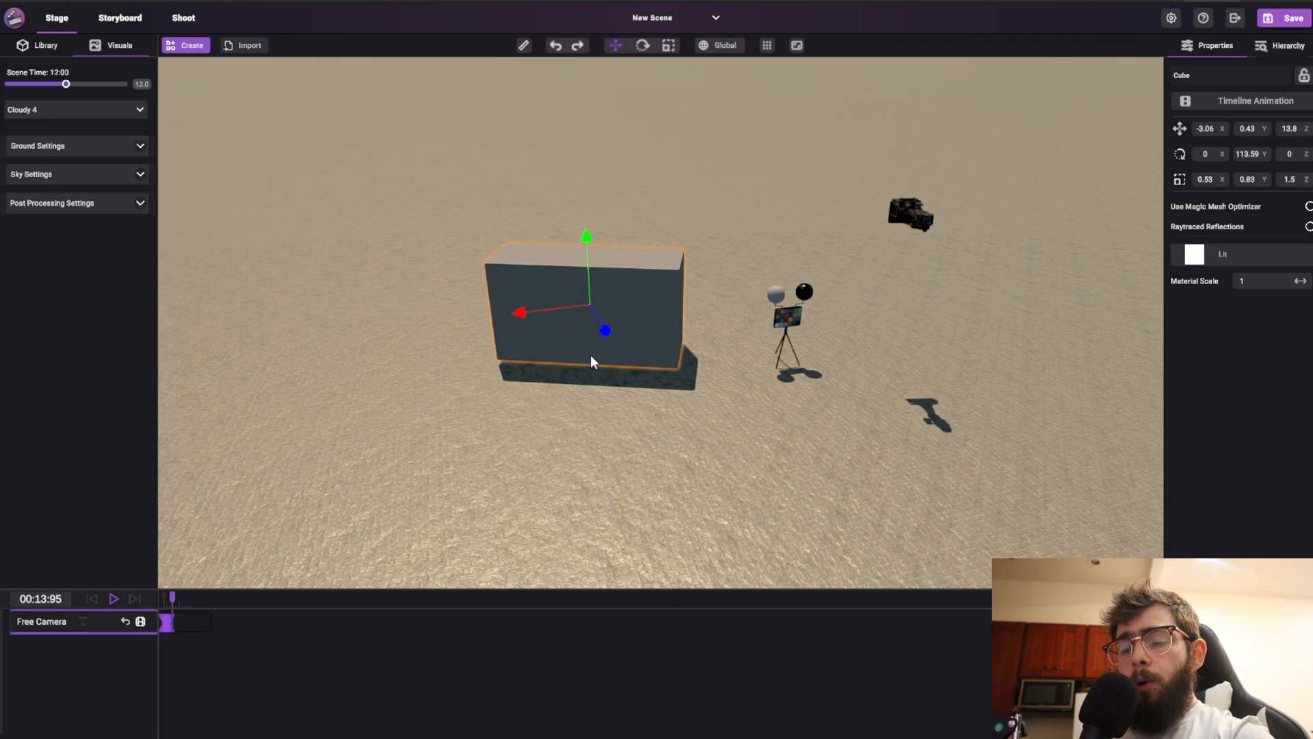
drag(591, 305, 636, 308)
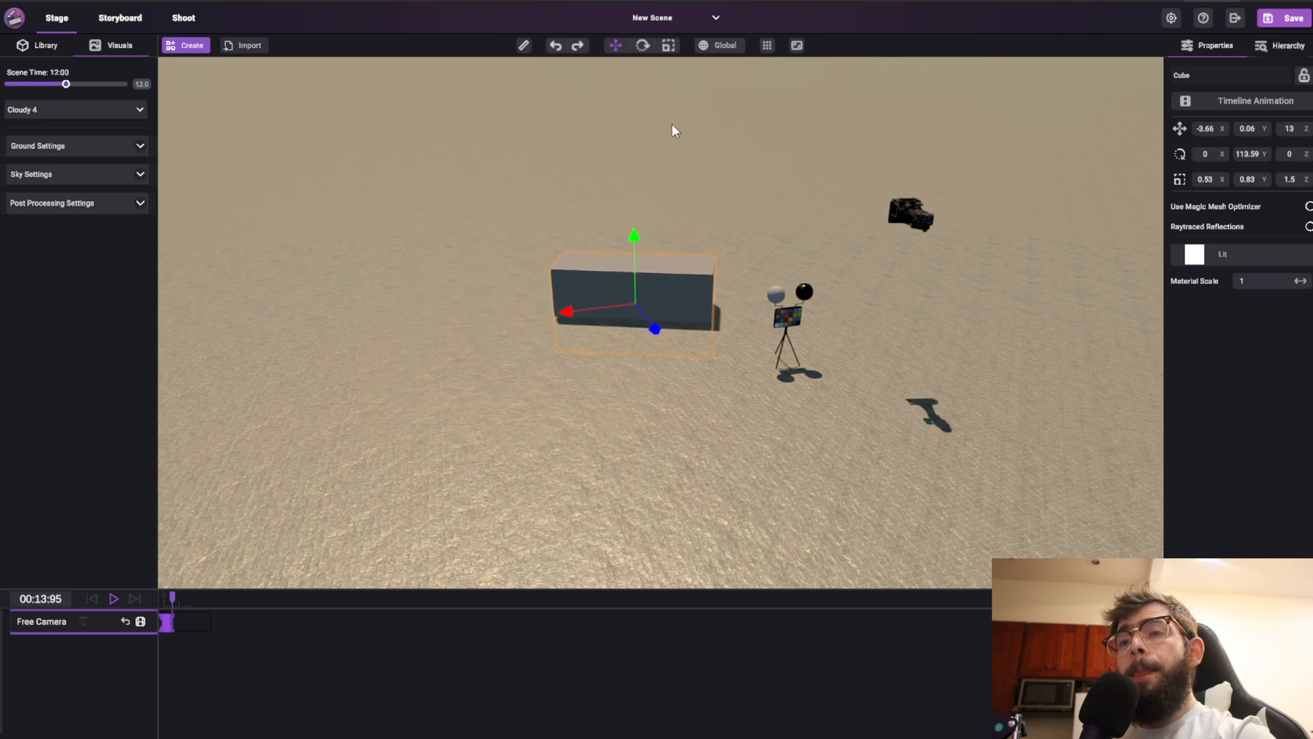
Scale the cube up to about 1.11 × 2.09 × 3.12 with the scale gizmo
click(669, 45)
drag(629, 255, 649, 214)
drag(653, 328, 658, 264)
key(e)
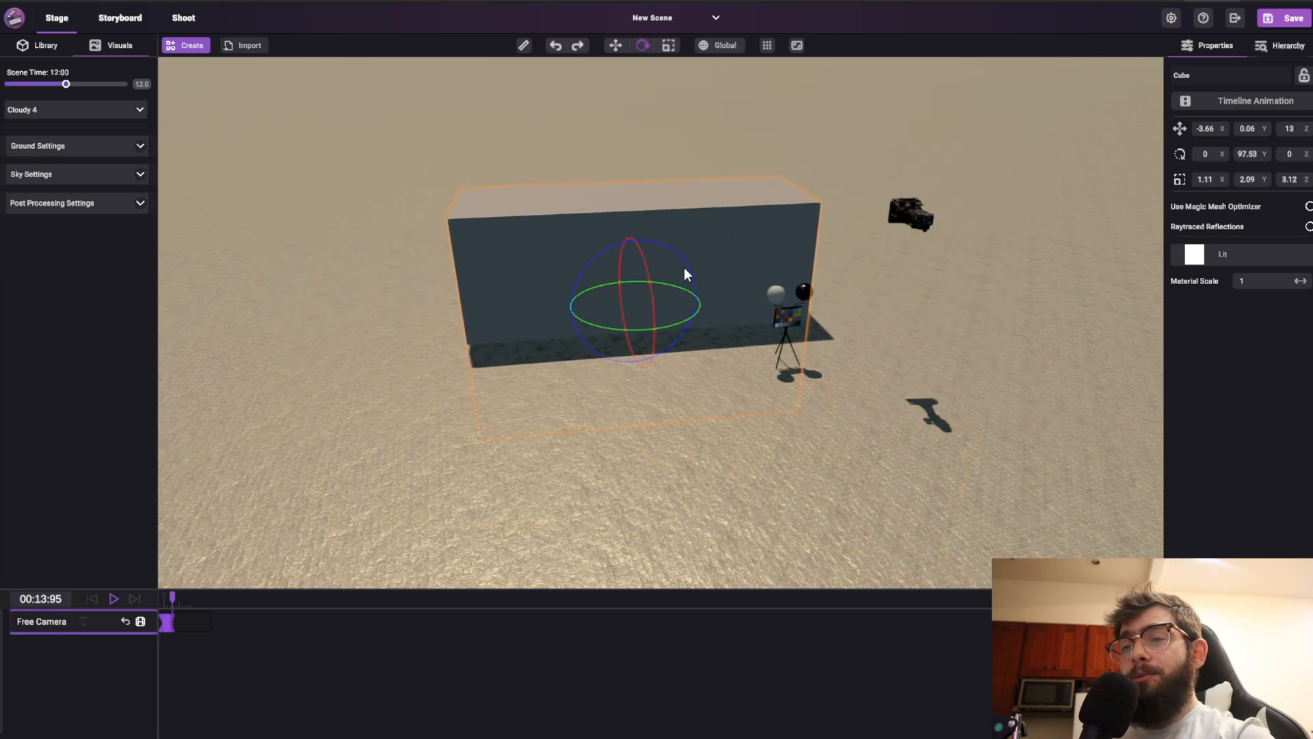
Rotate the cube freely on several axes with the rotate gizmo
drag(670, 325, 634, 338)
drag(652, 287, 673, 229)
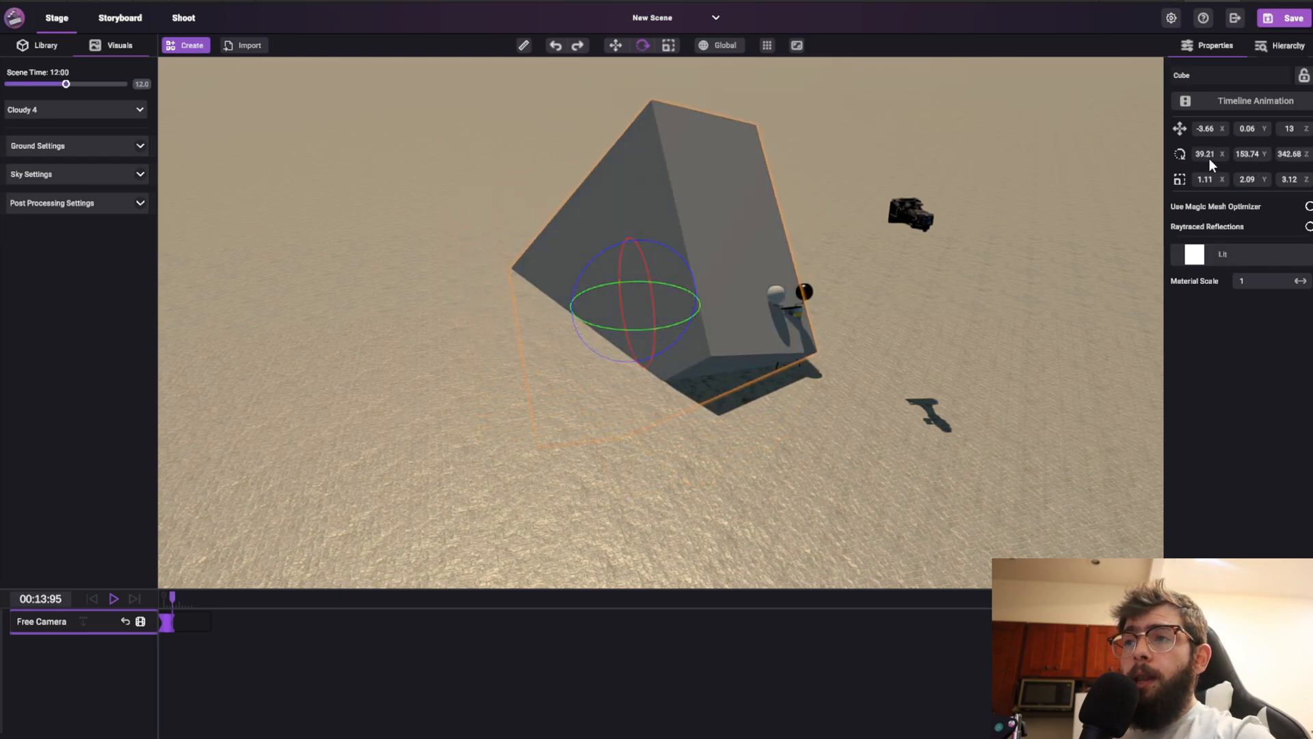
Reset the cube's rotation to 0 on the X, Y and Z axes
text(0)
key(Tab)
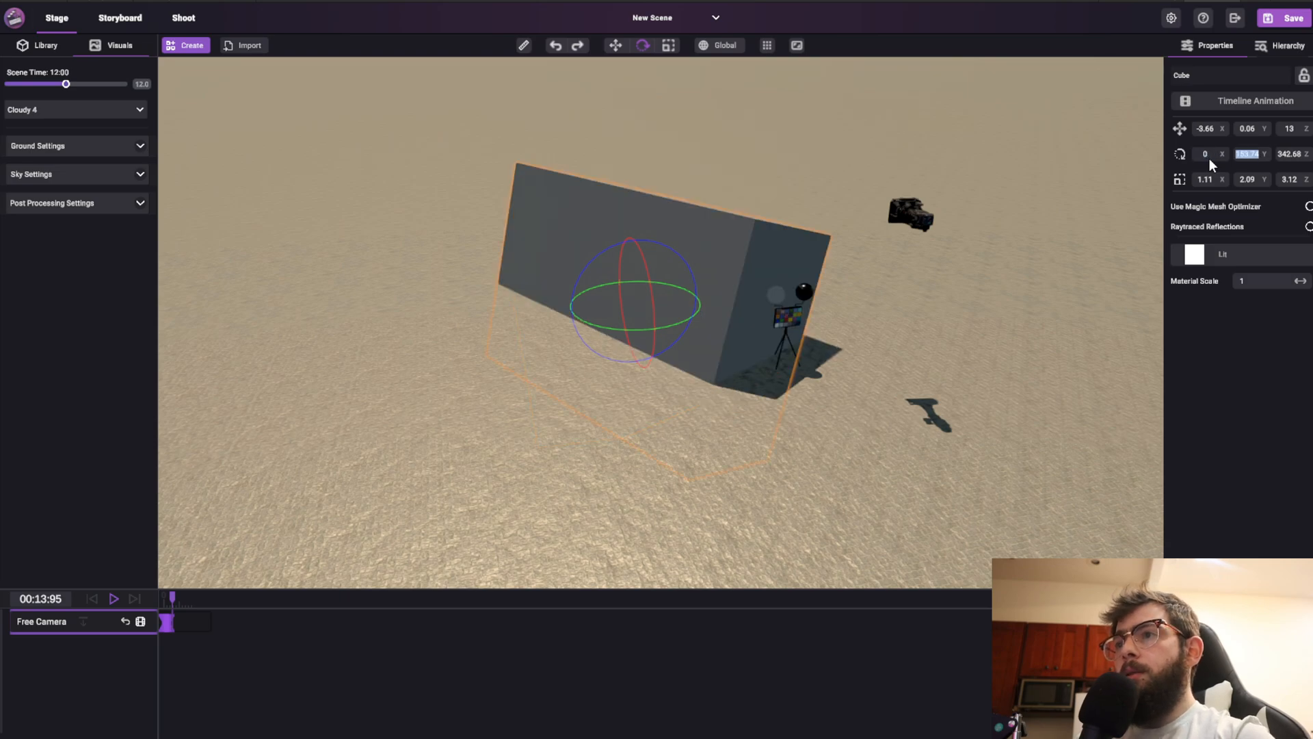
text(0)
key(Tab)
text(0)
key(Return)
Move the cube to about X -2.26, Z 11.97 with the move gizmo
middle_drag(547, 343, 957, 335)
middle_drag(527, 424, 786, 135)
key(w)
drag(689, 315, 531, 296)
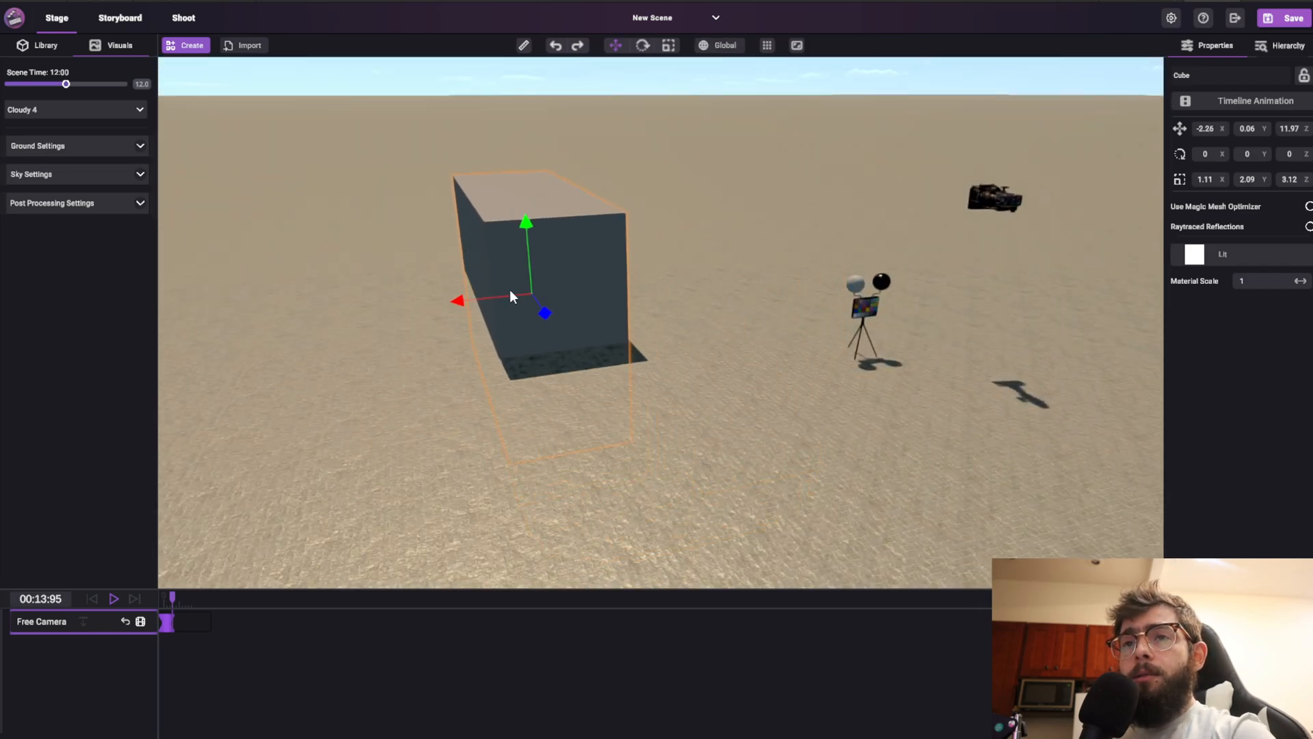
Rotate the cube to about 274.3° around the Y axis
key(e)
drag(570, 310, 663, 132)
key(w)
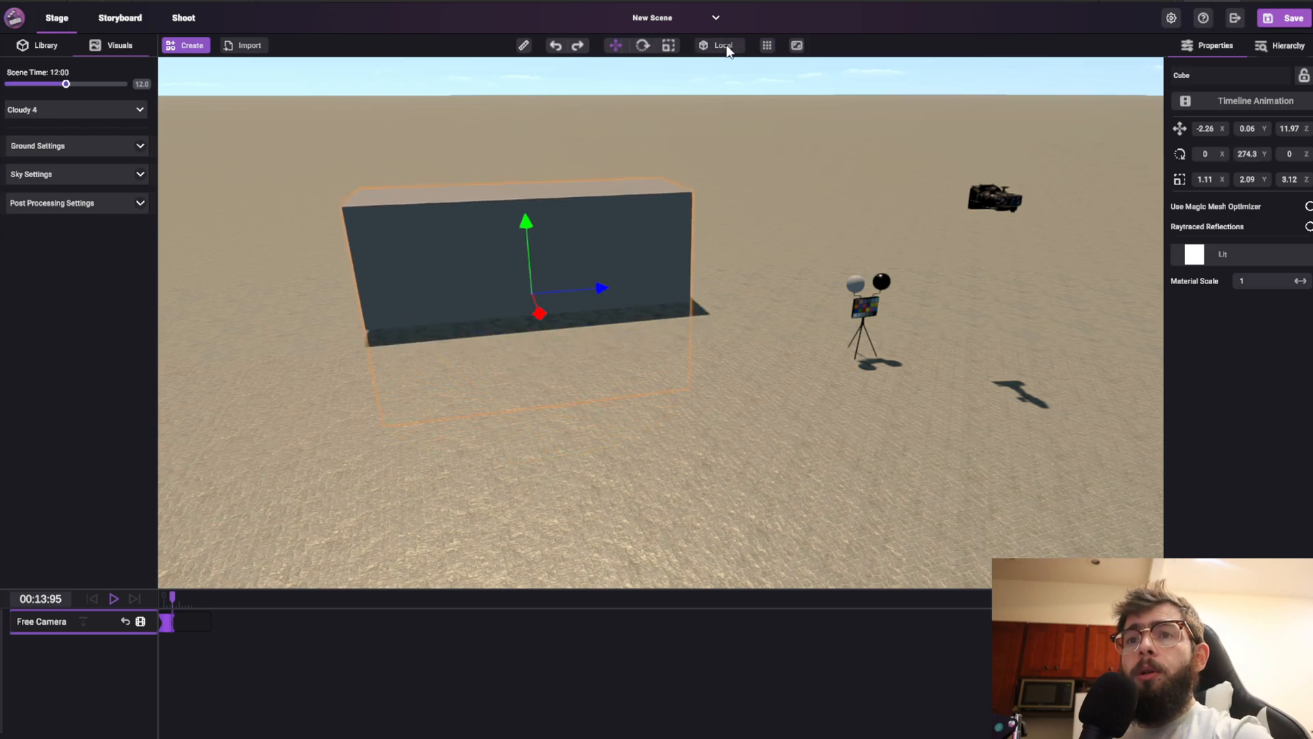
middle_drag(379, 324, 770, 239)
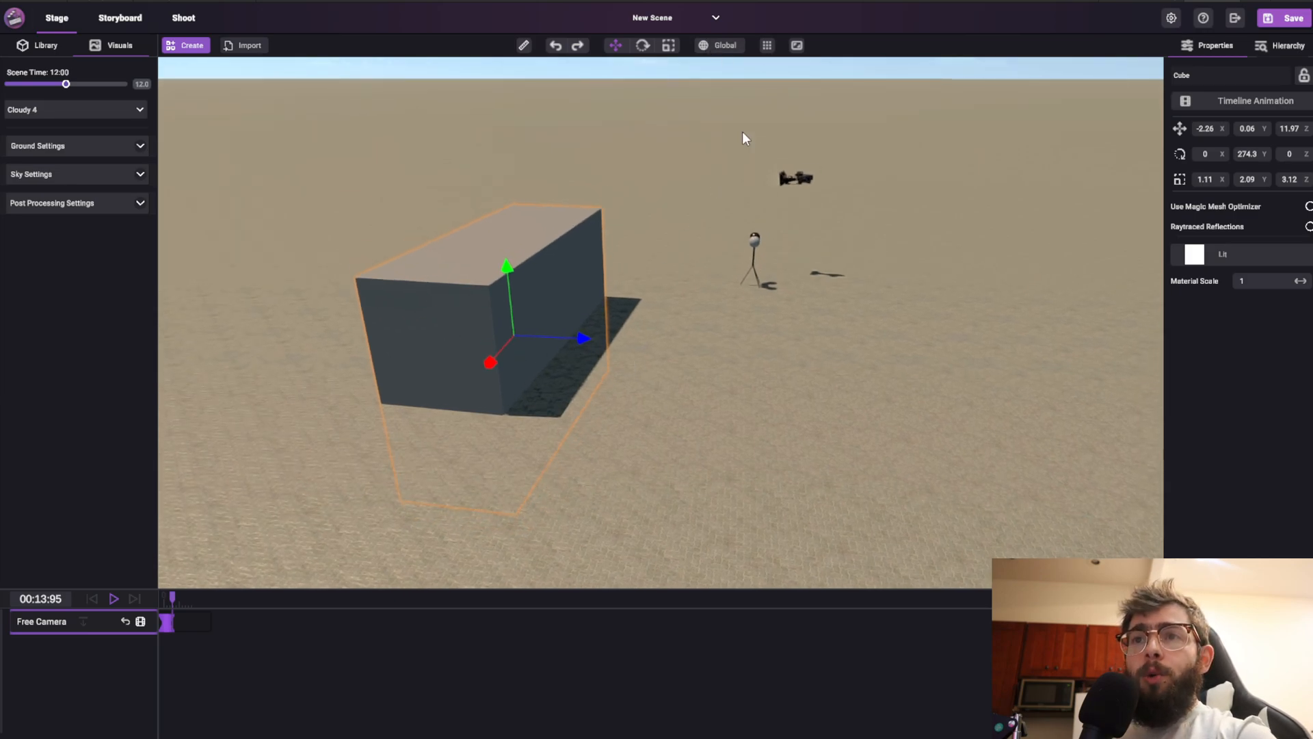
key(e)
key(w)
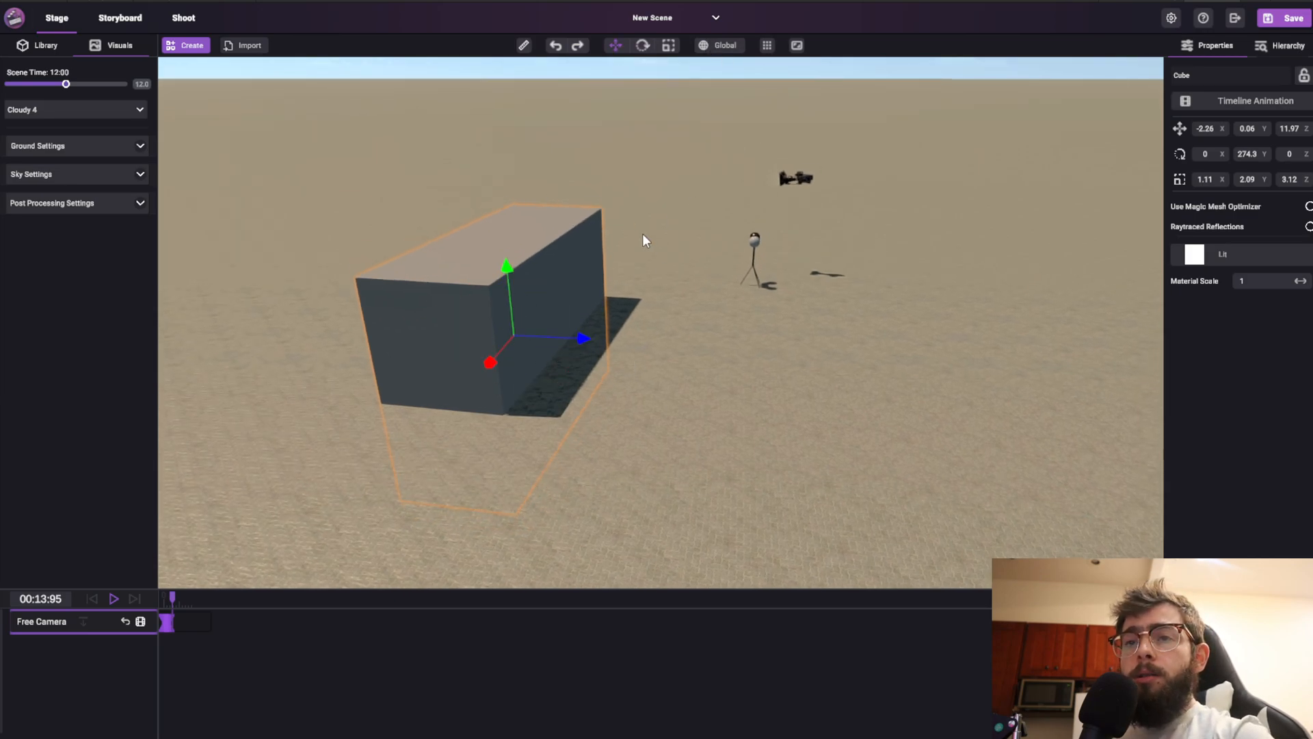
Rotate the cube to about 54.64° around the Y axis with the rotate gizmo
key(e)
drag(553, 352, 506, 370)
key(w)
key(e)
key(w)
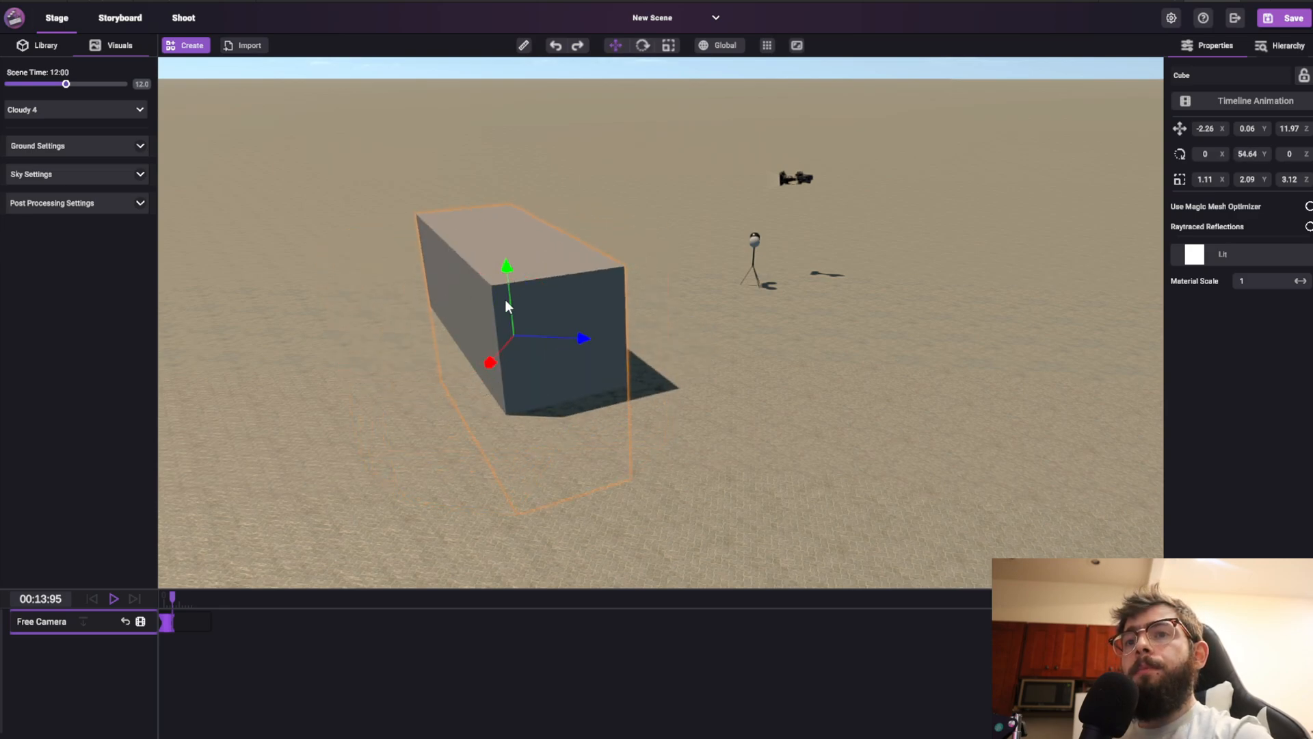
Switch transforms to local space and rotate the cube on several axes to about X 338.6°, Y 197.36°, Z 6.7°
click(728, 47)
key(e)
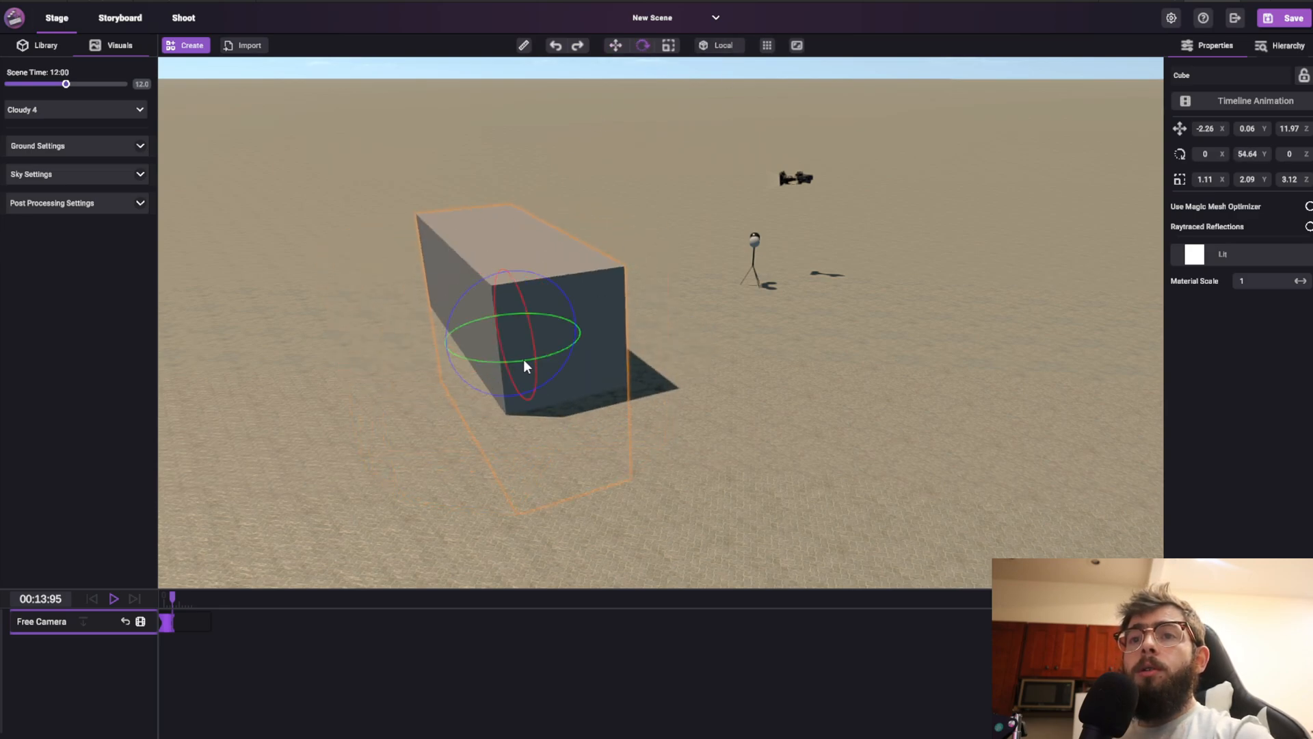
key(w)
drag(559, 352, 507, 375)
key(e)
key(w)
drag(508, 270, 539, 190)
key(e)
drag(530, 269, 496, 279)
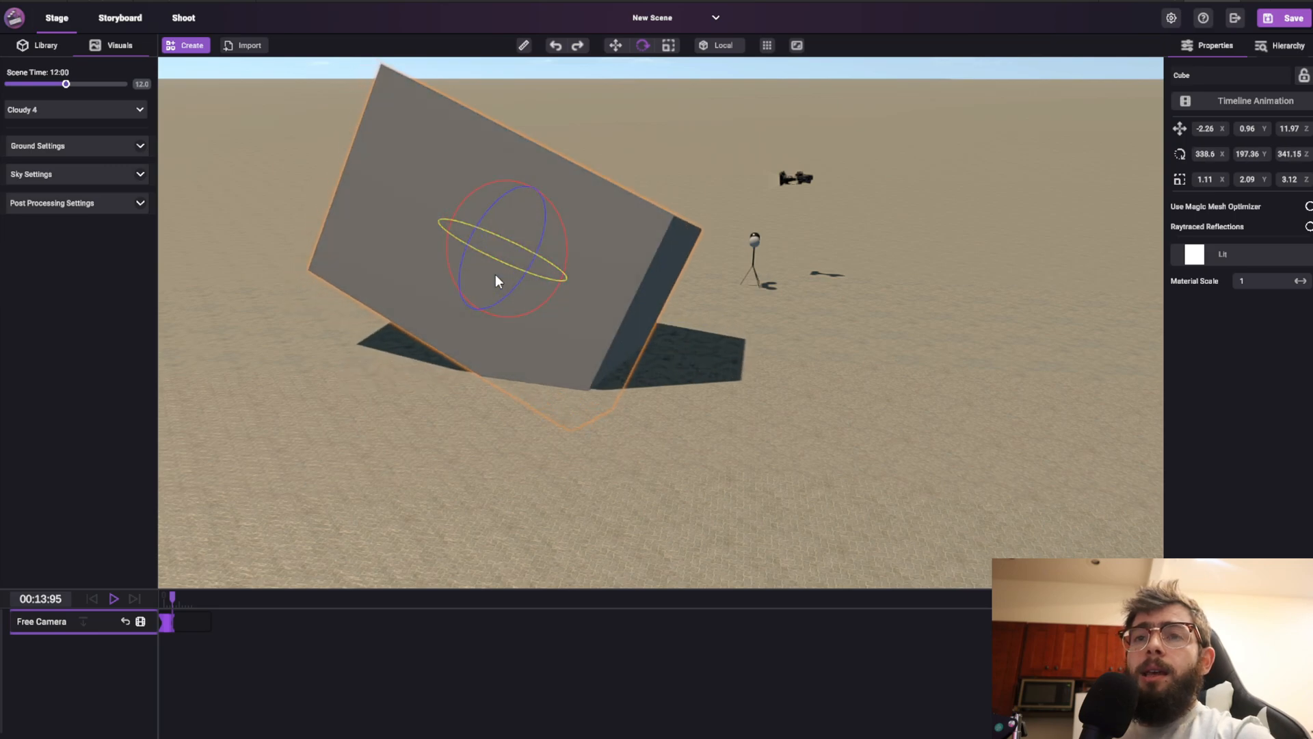
drag(497, 214, 522, 237)
key(w)
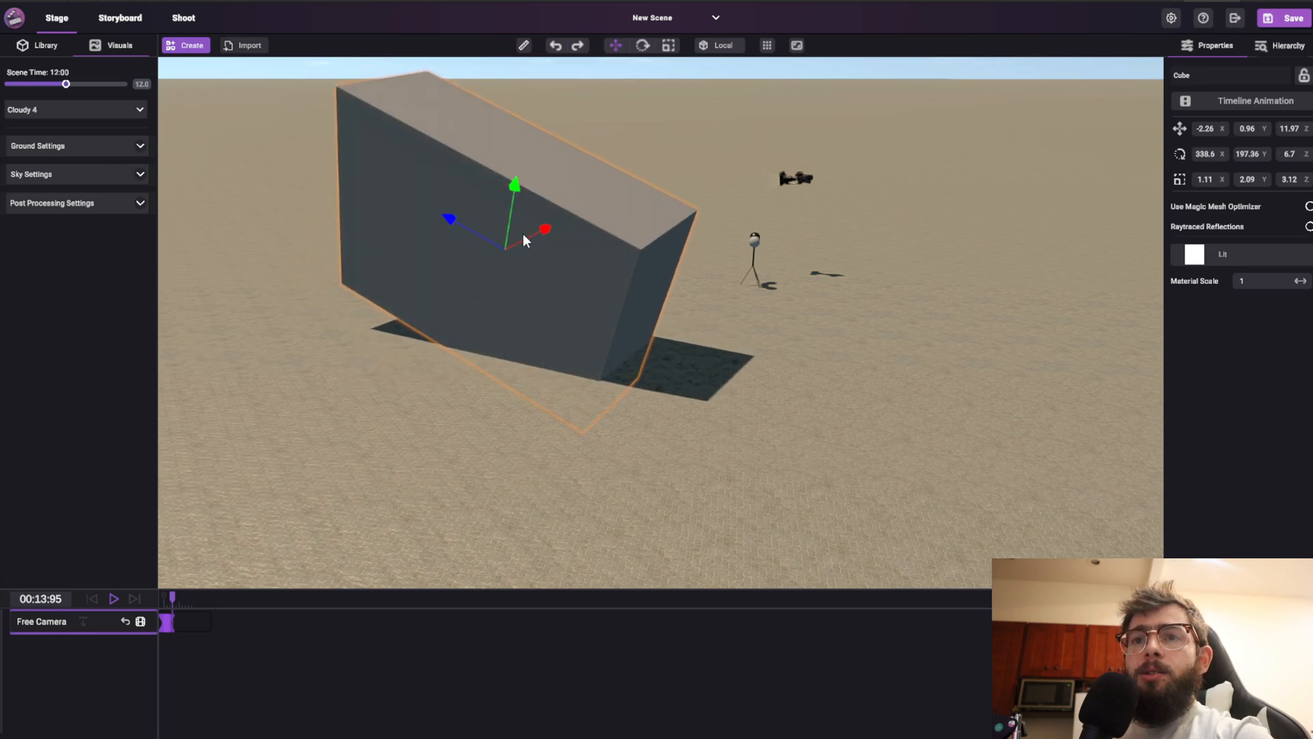
Compare the gizmo in local and global space from different angles, ending in global space
middle_drag(373, 292, 649, 257)
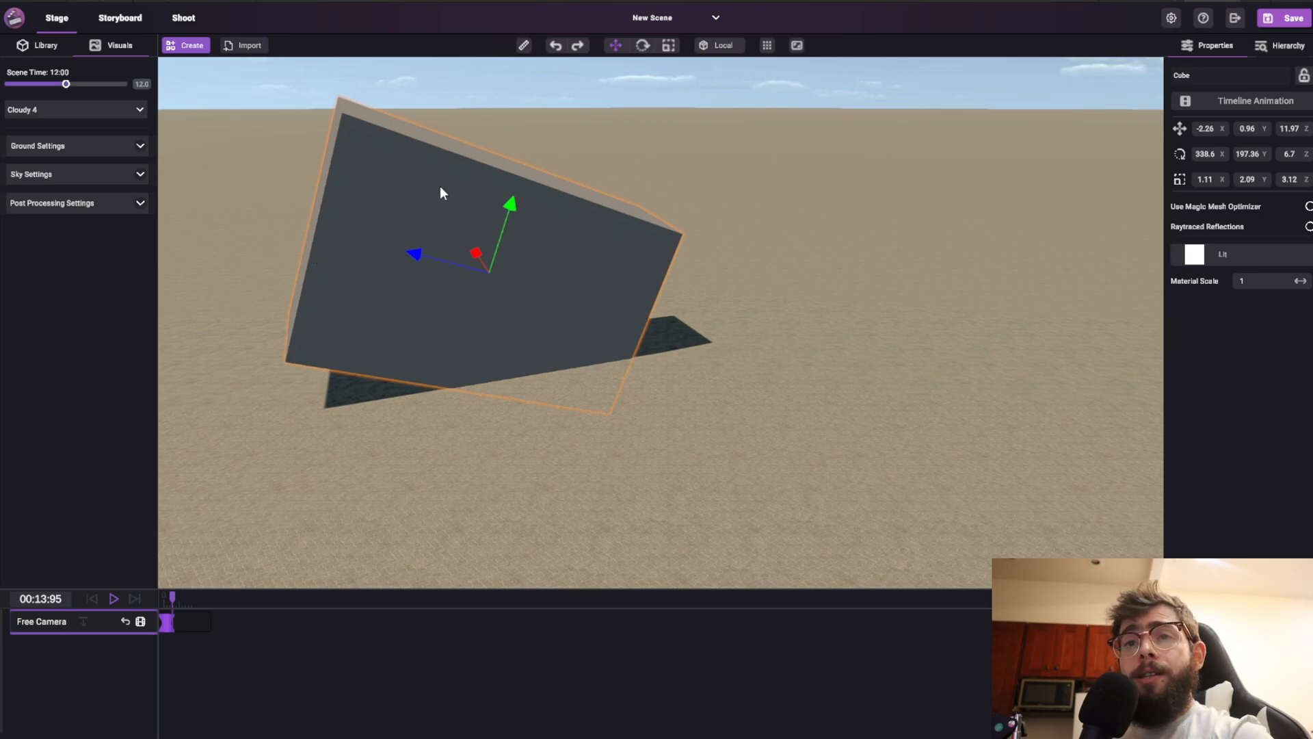
click(735, 48)
click(727, 50)
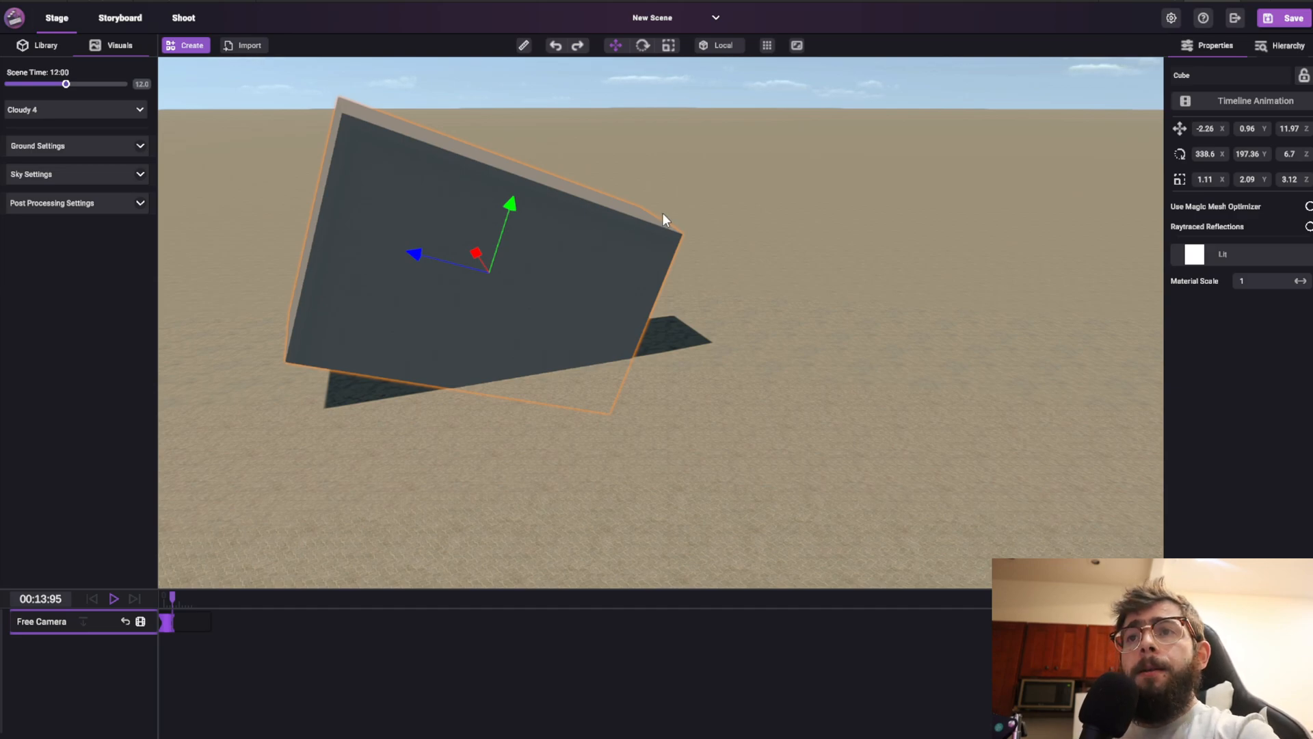
right_drag(429, 246, 864, 348)
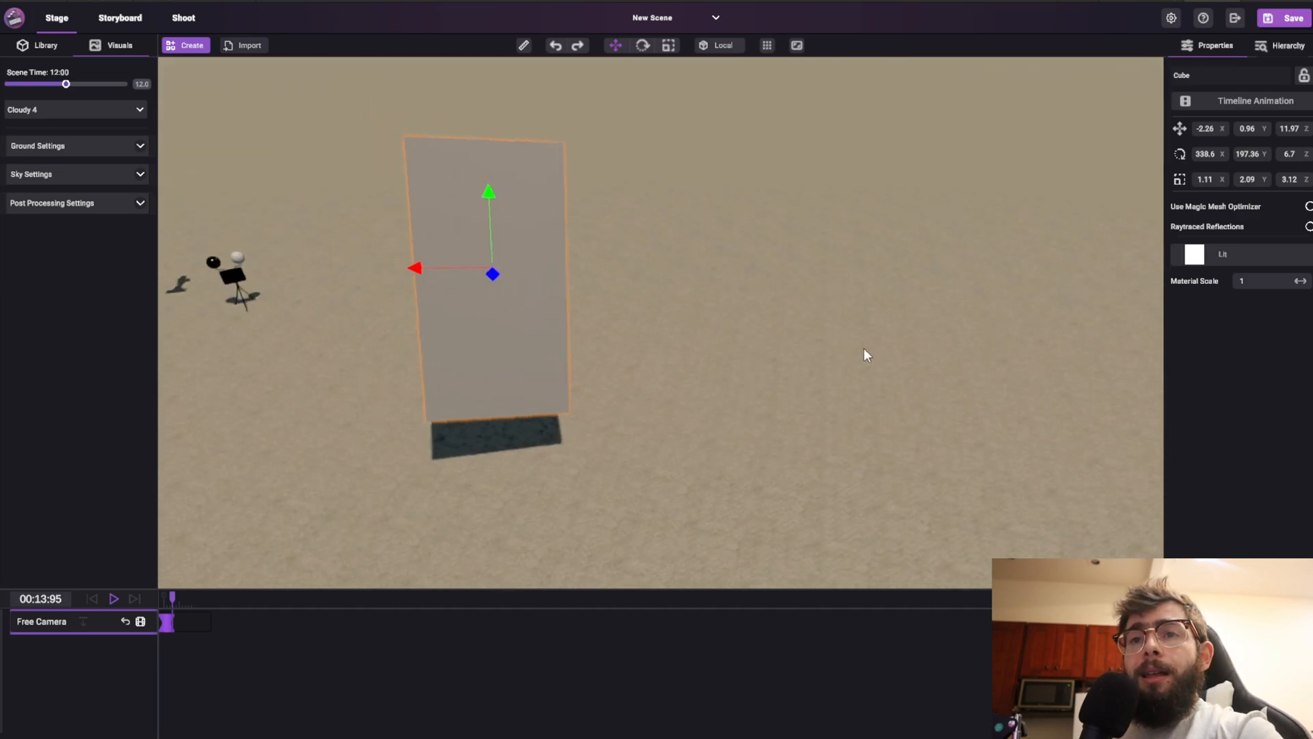
click(732, 45)
right_drag(531, 310, 956, 259)
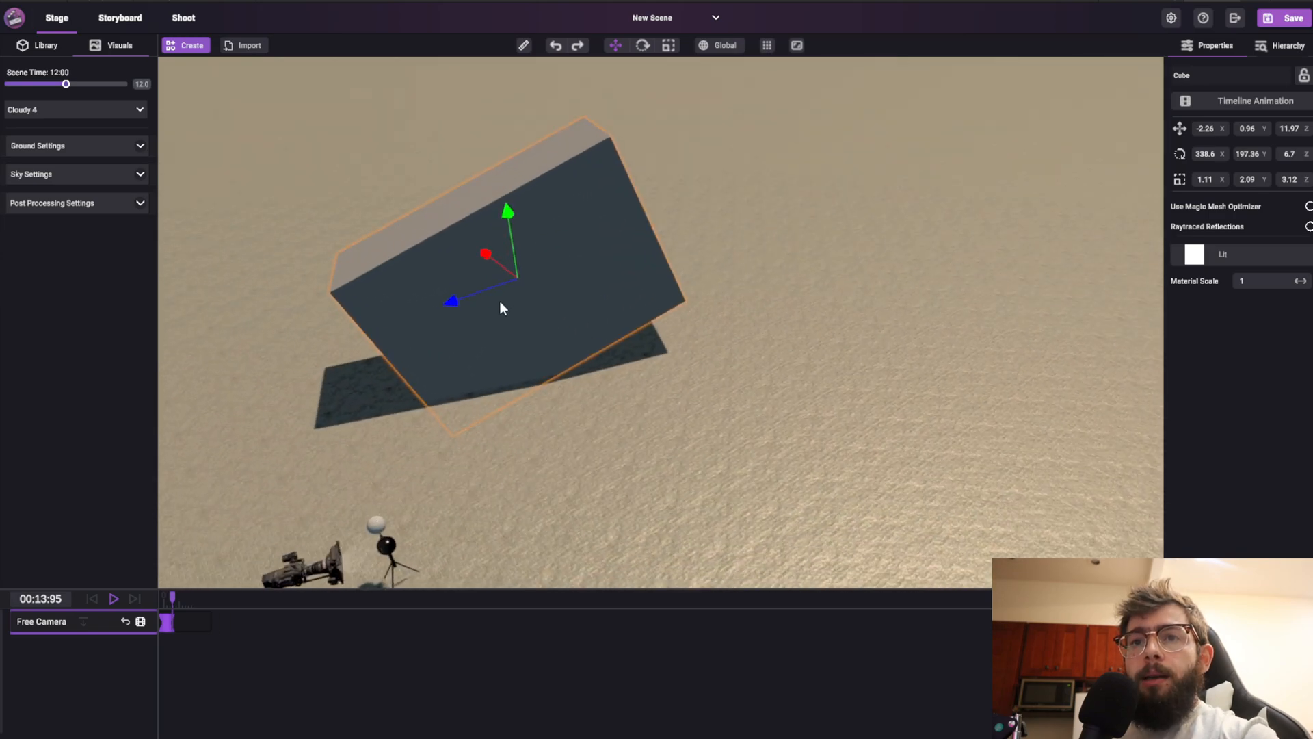
Set the grid snap to 1 and move the cube so it snaps to X -2, Y 1, Z 11
drag(459, 299, 538, 310)
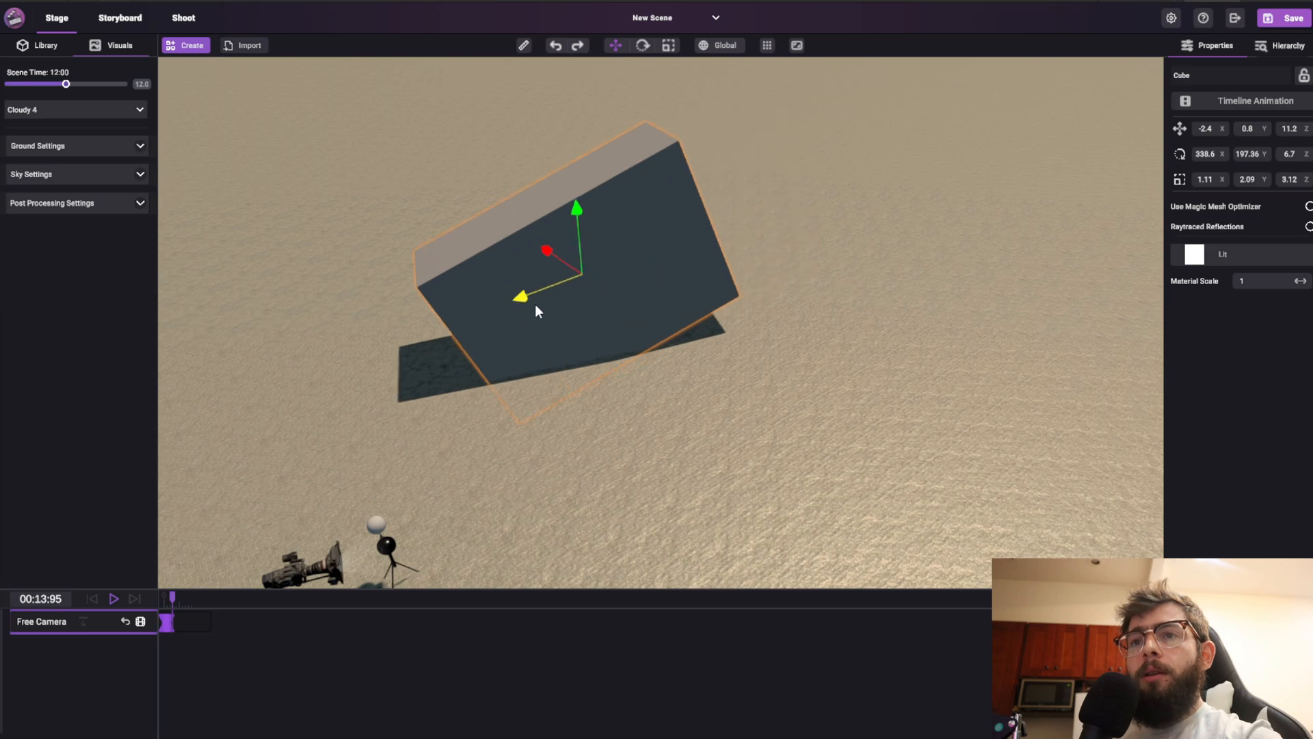
mouse_move(555, 259)
mouse_down()
mouse_move(355, 182)
mouse_move(557, 276)
mouse_up()
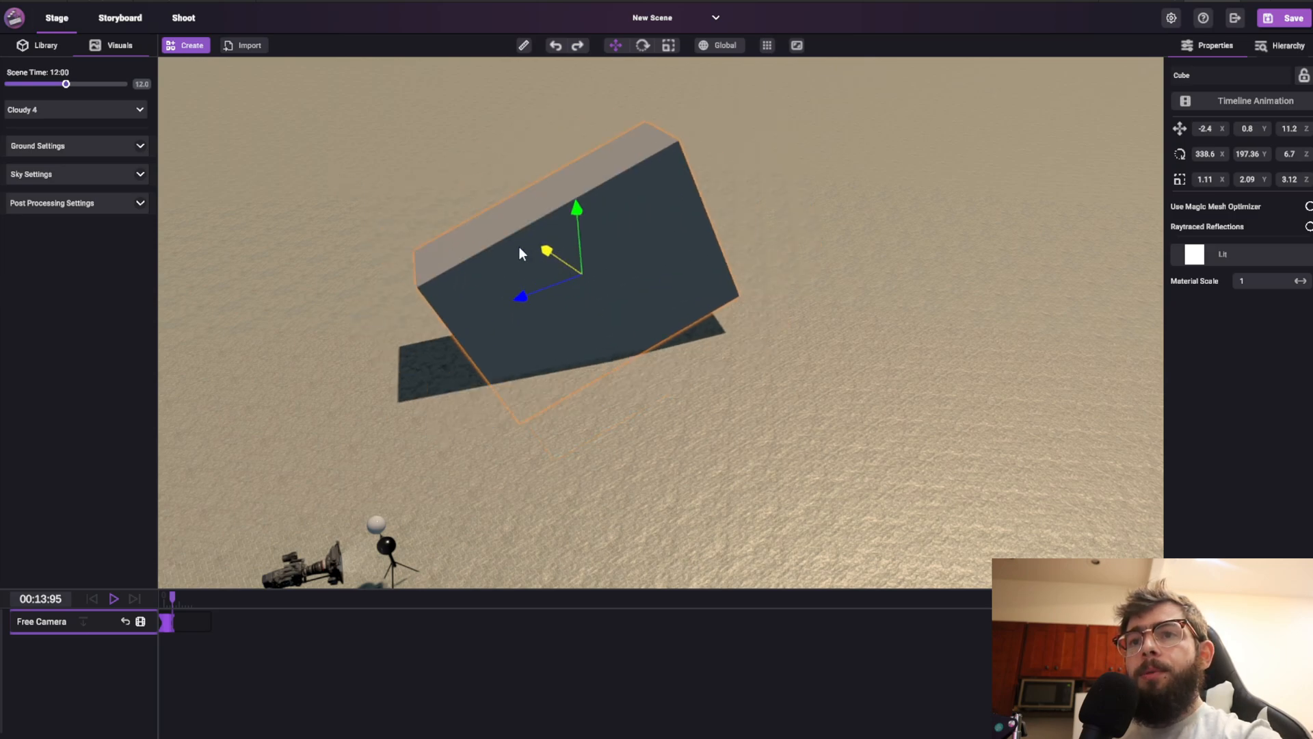
click(767, 46)
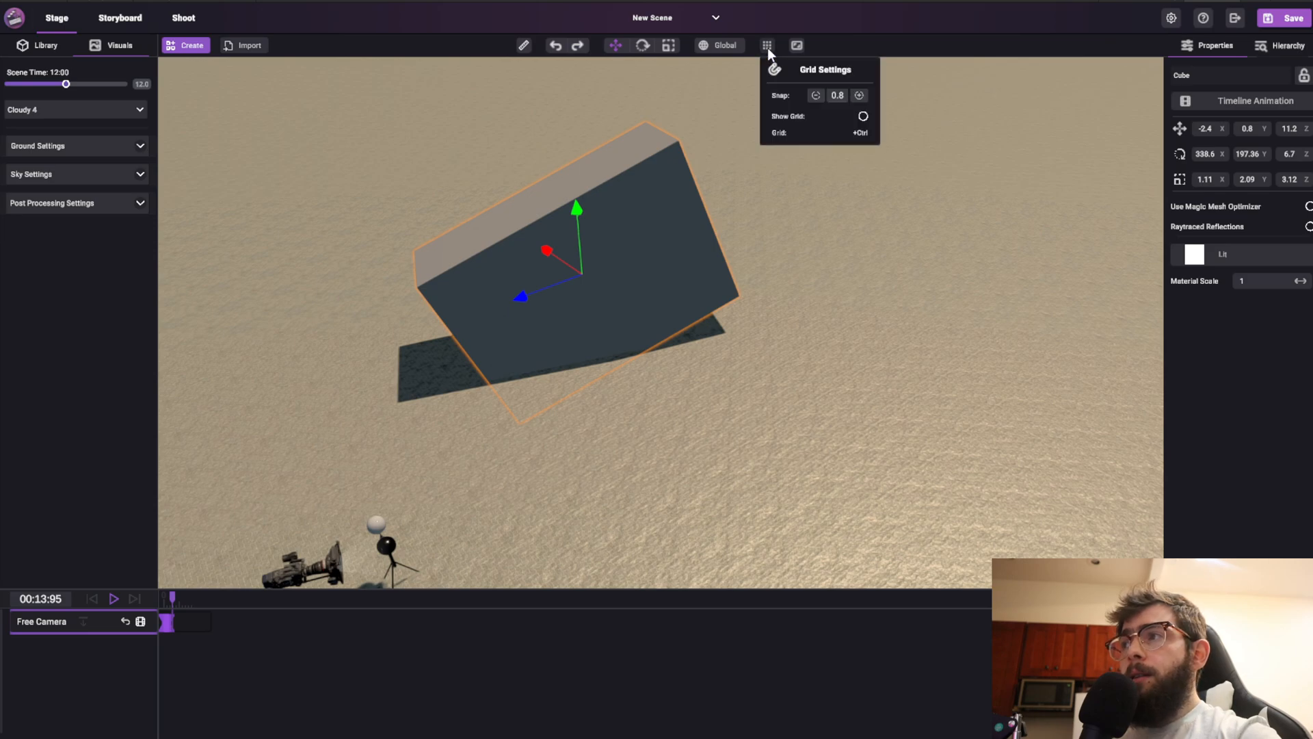
click(860, 96)
drag(524, 297, 577, 261)
Turn on the grid display, previewing it at scene time 18:03 before returning the time to 10:03
click(863, 117)
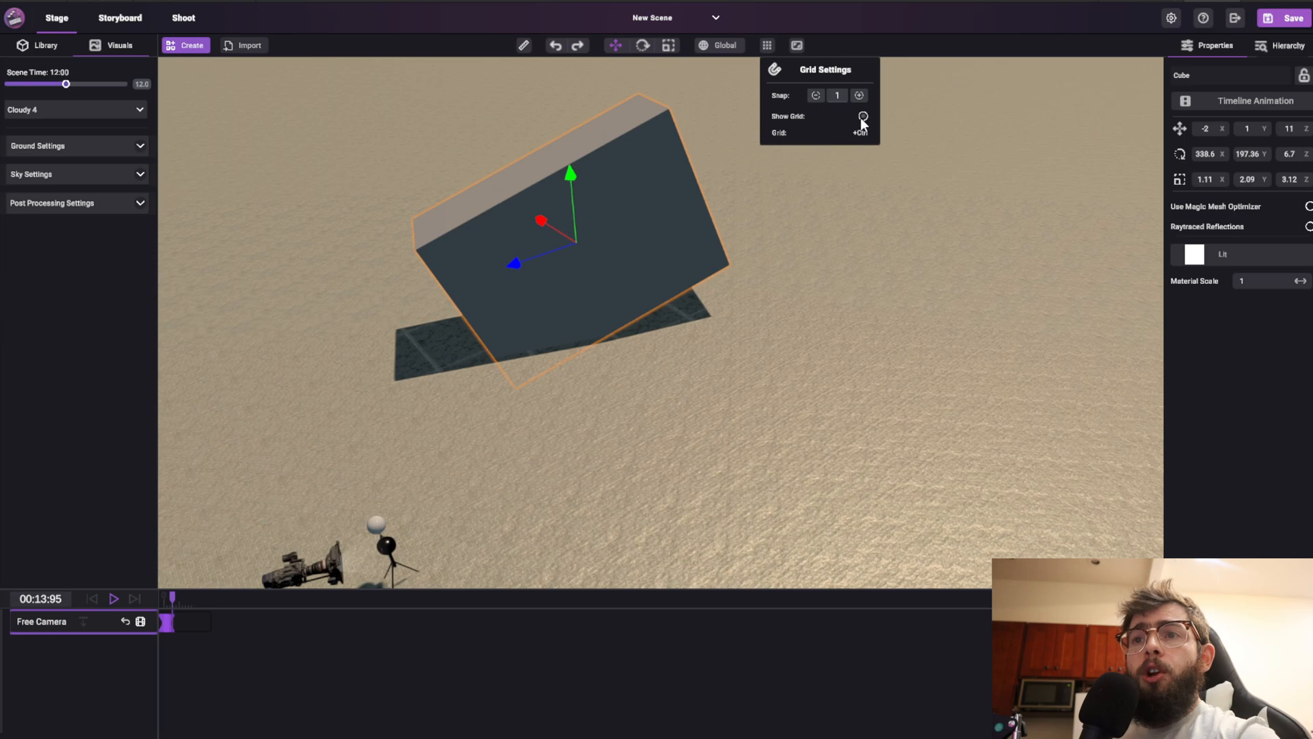
click(863, 117)
drag(66, 84, 96, 84)
click(863, 116)
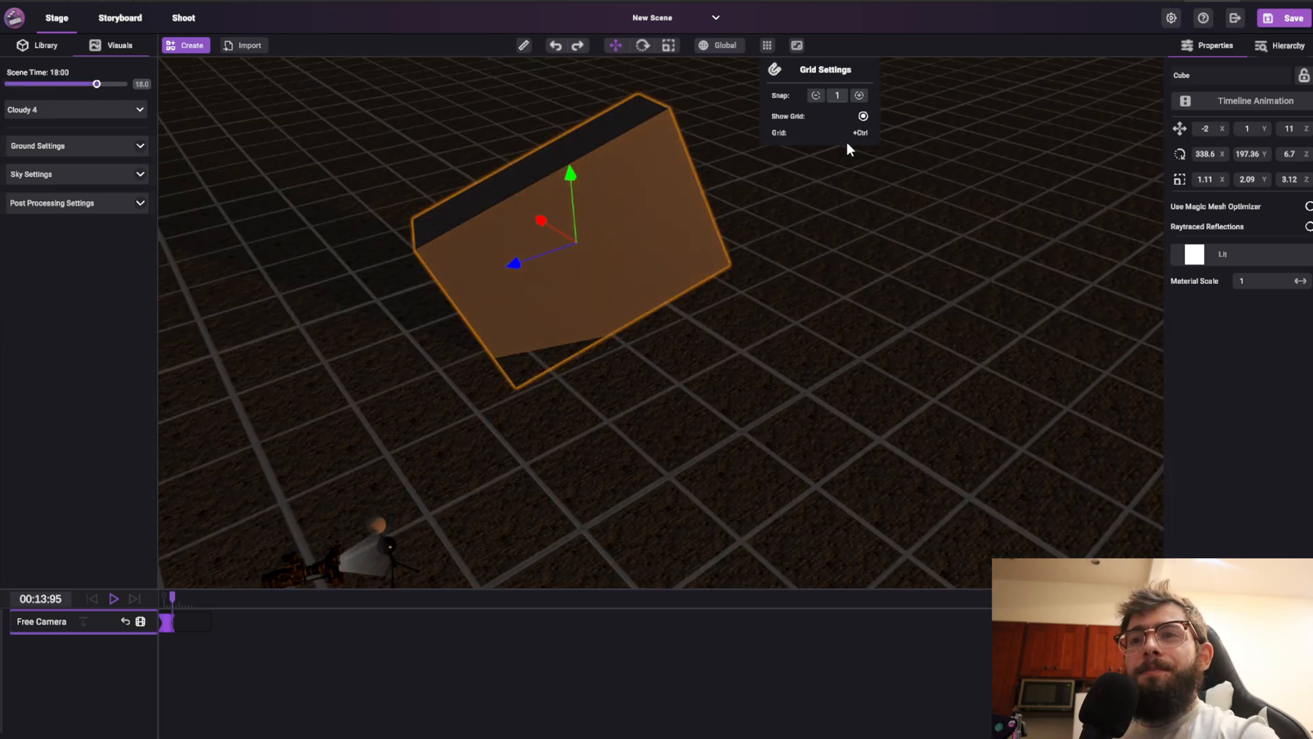
drag(74, 83, 56, 83)
click(769, 46)
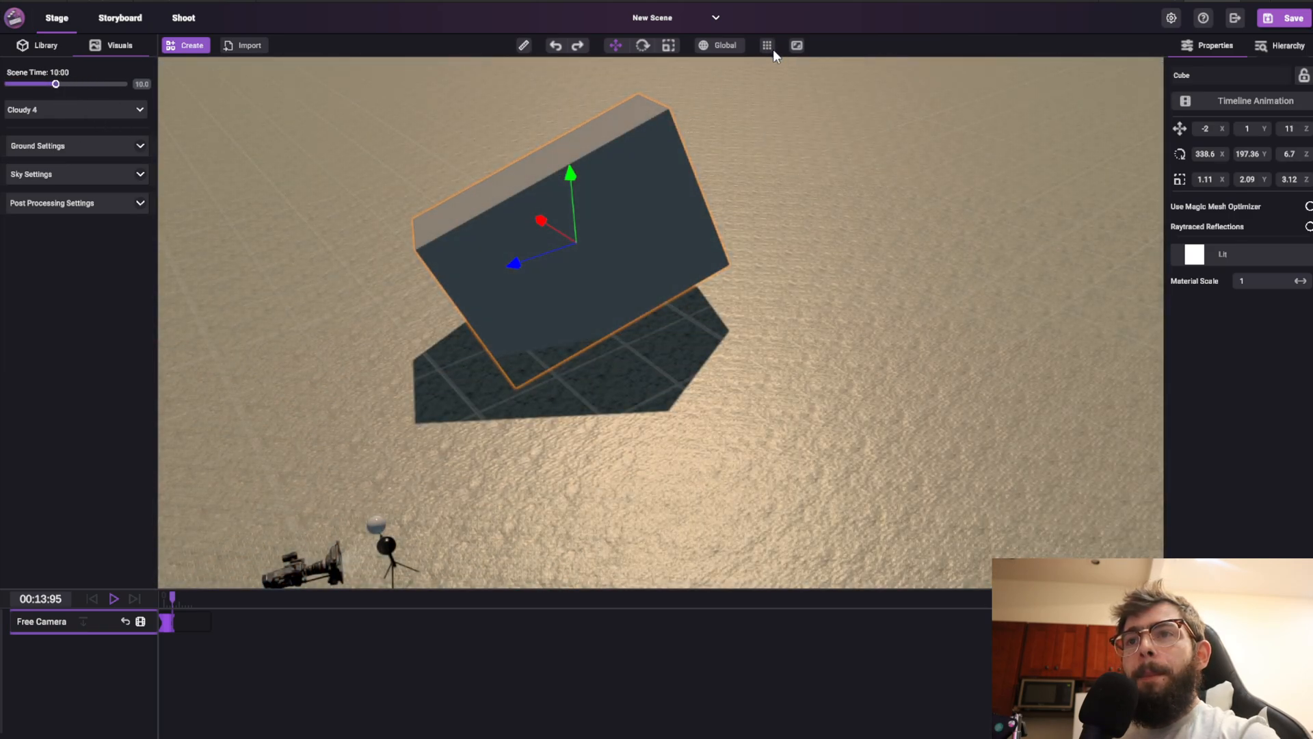
Open the active camera viewfinder to check the camera's view, then close it
right_drag(809, 244, 814, 41)
click(797, 46)
drag(436, 103, 465, 109)
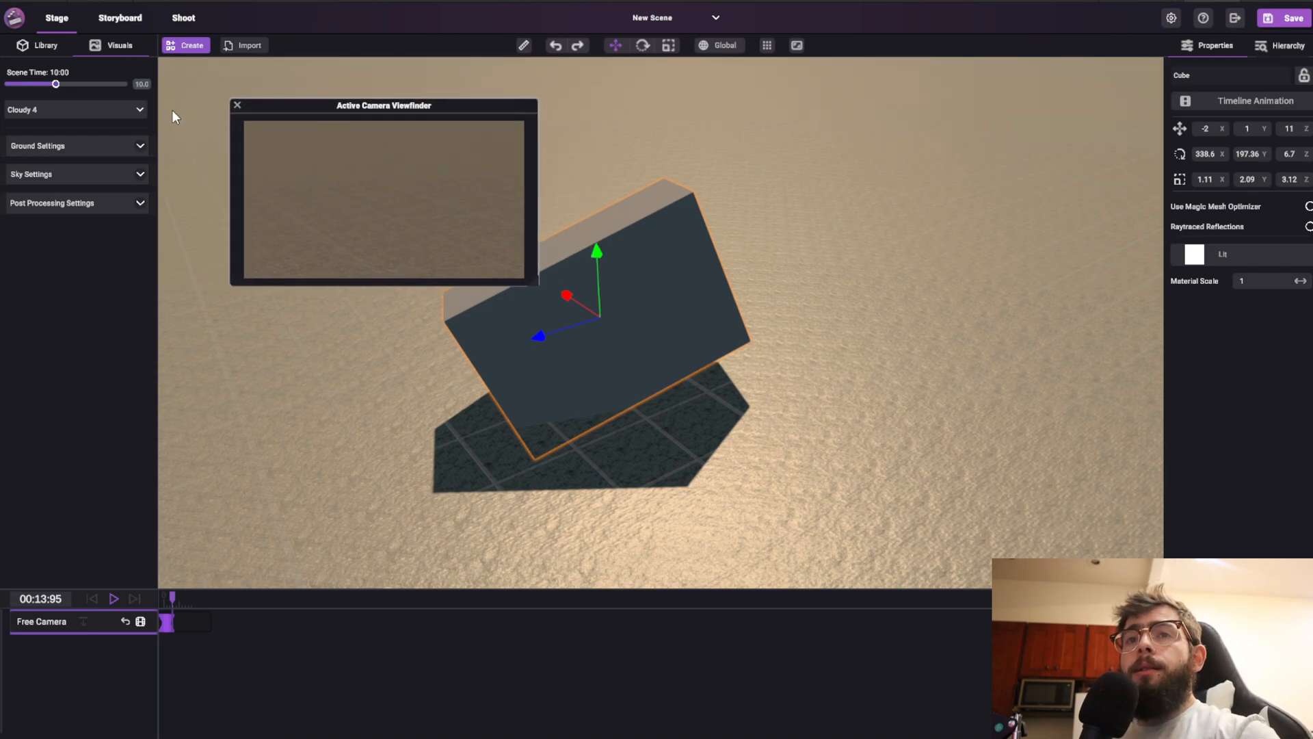
click(237, 105)
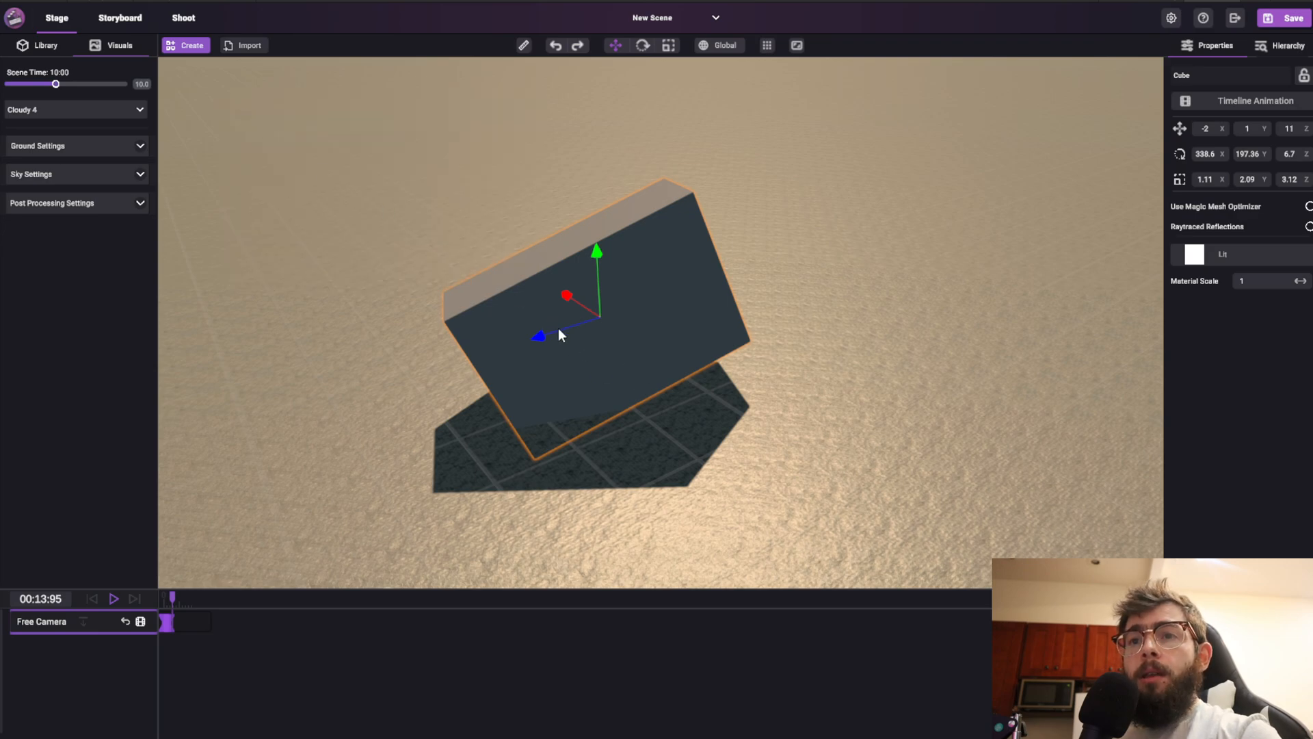
Move the cube to about X 0.24, Y 1, Z 9.4, undoing and redoing one move along the way
drag(559, 329, 623, 197)
click(557, 45)
click(577, 47)
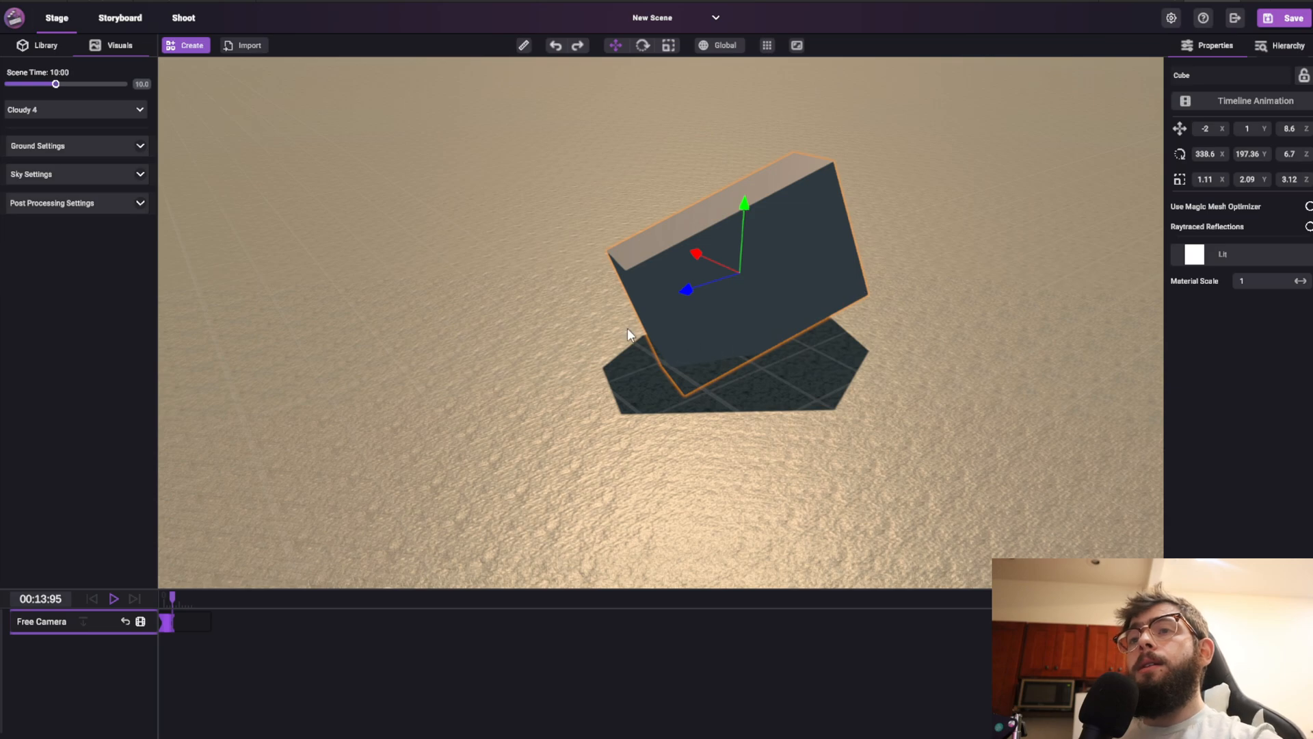
drag(745, 270, 619, 294)
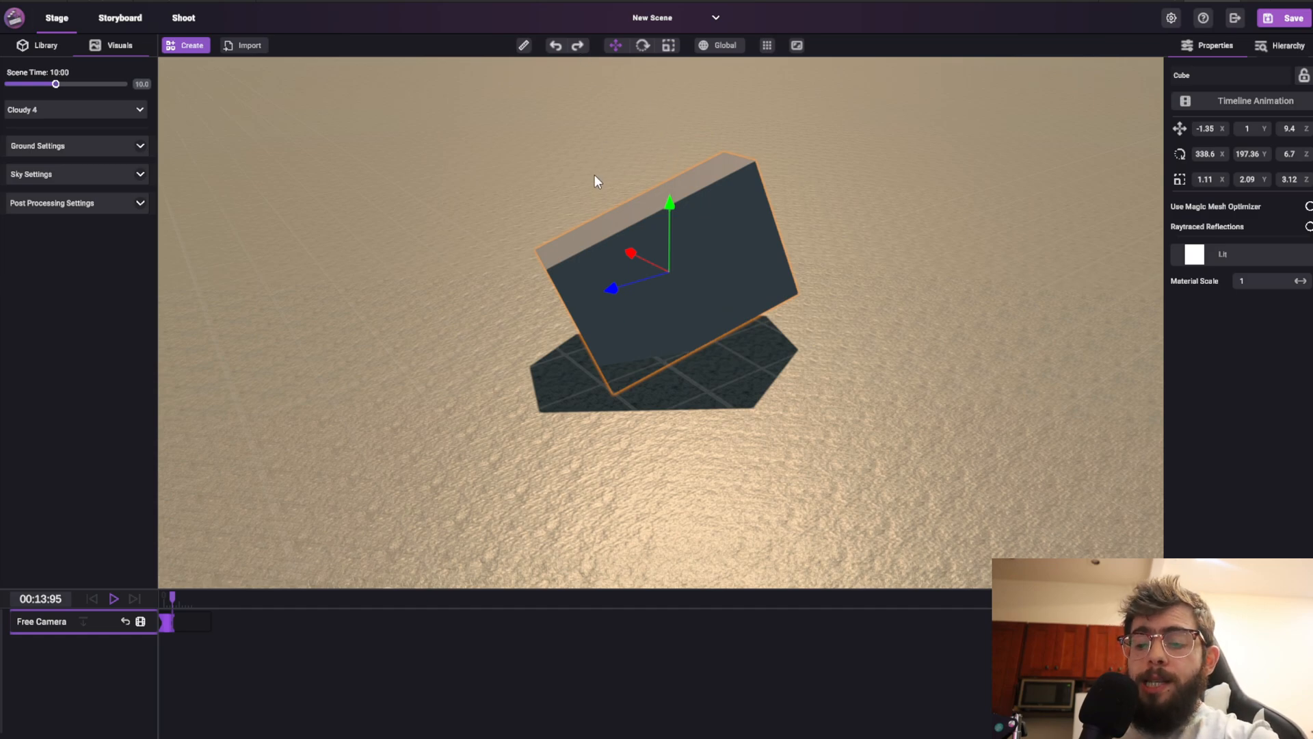
drag(615, 254, 594, 173)
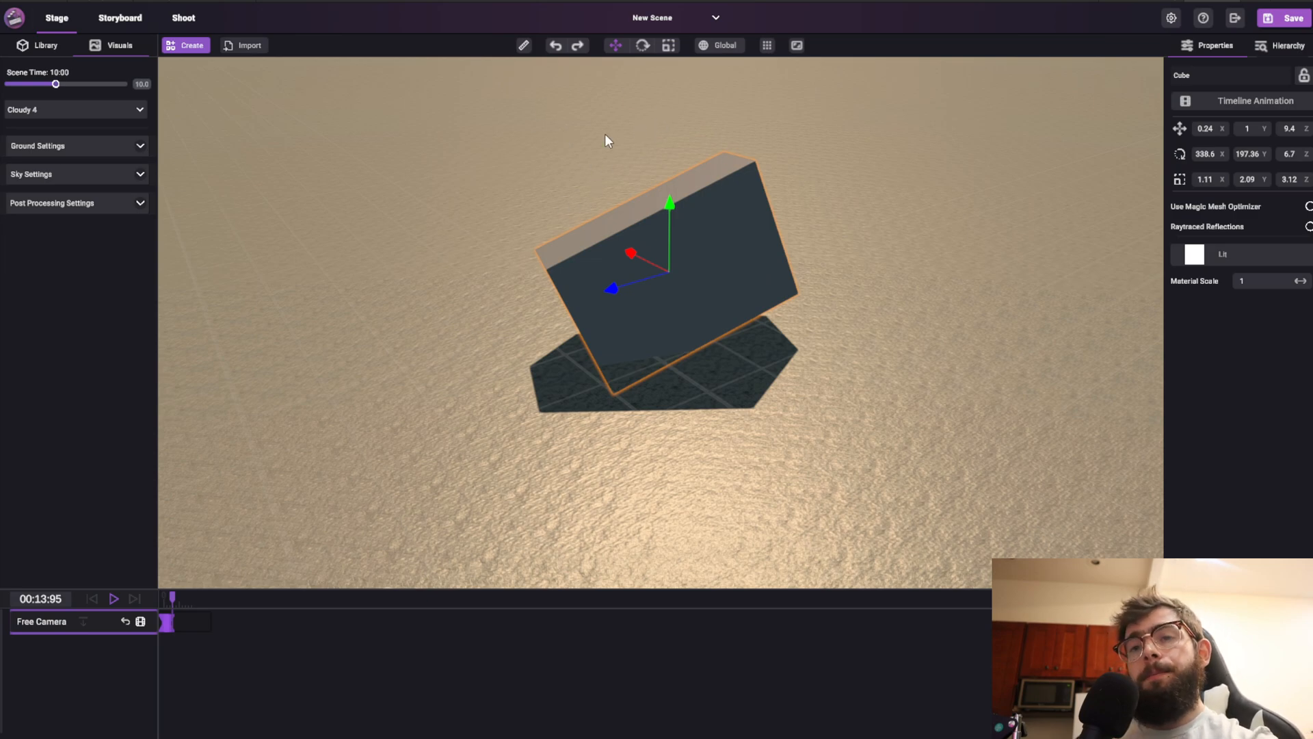
Duplicate the cube and offset the copy beside the original
drag(615, 278, 557, 188)
key(e)
key(w)
right_drag(816, 244, 817, 244)
Measure the cube's top edge in meters with the measure tool
click(524, 45)
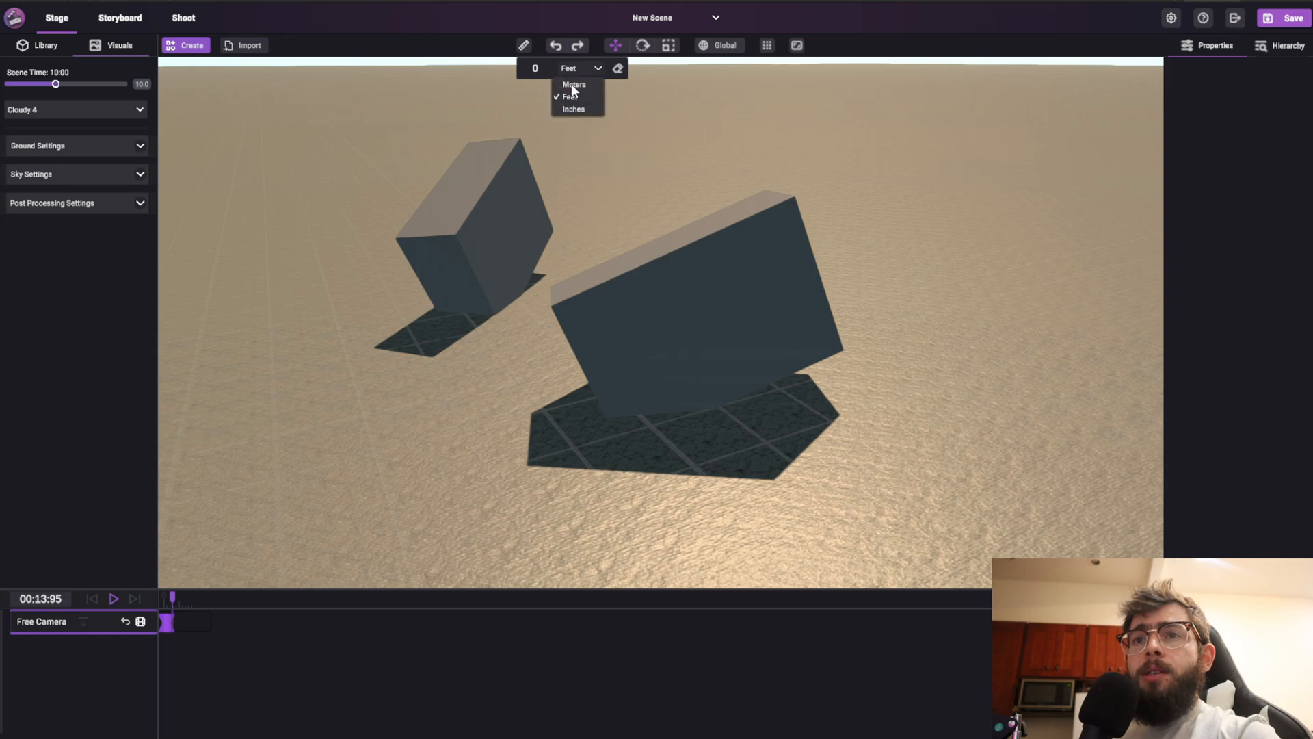
drag(792, 201, 556, 307)
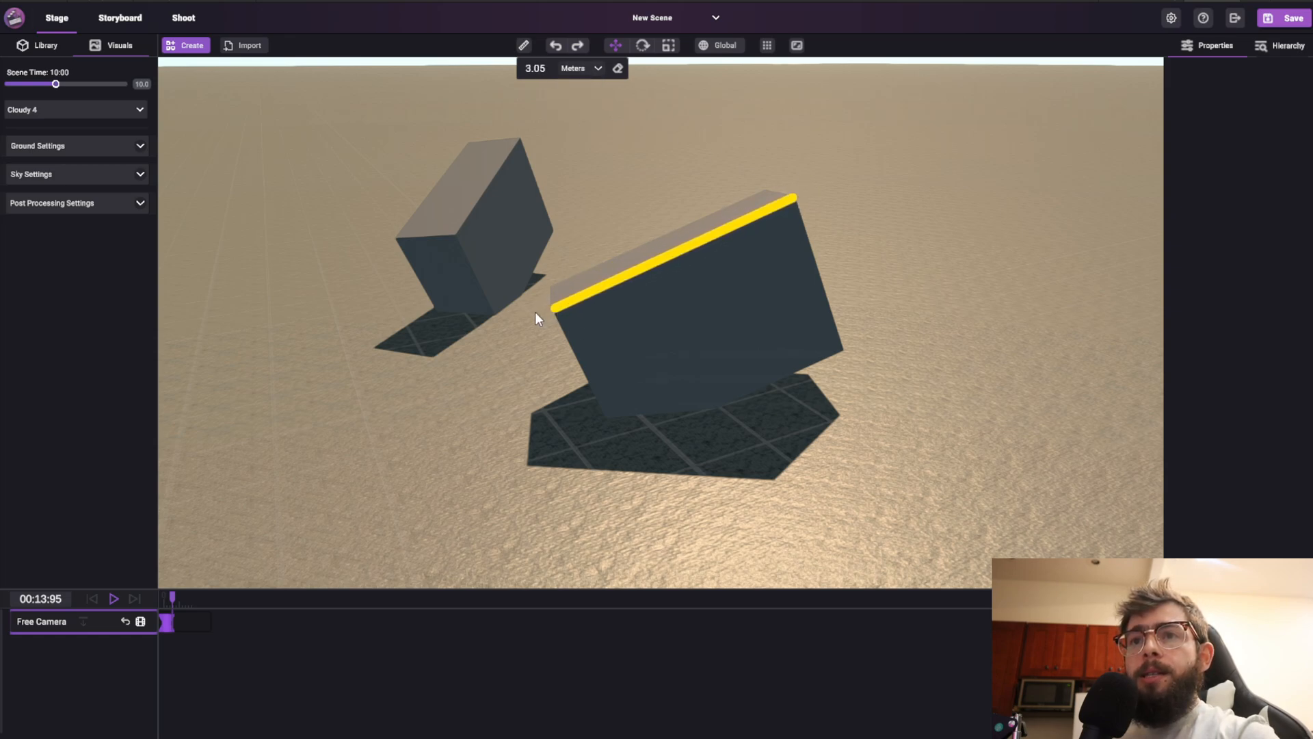
Clear the measurement, switch the measuring units to feet, and measure the cube's side edge
right_drag(539, 315, 646, 305)
click(619, 69)
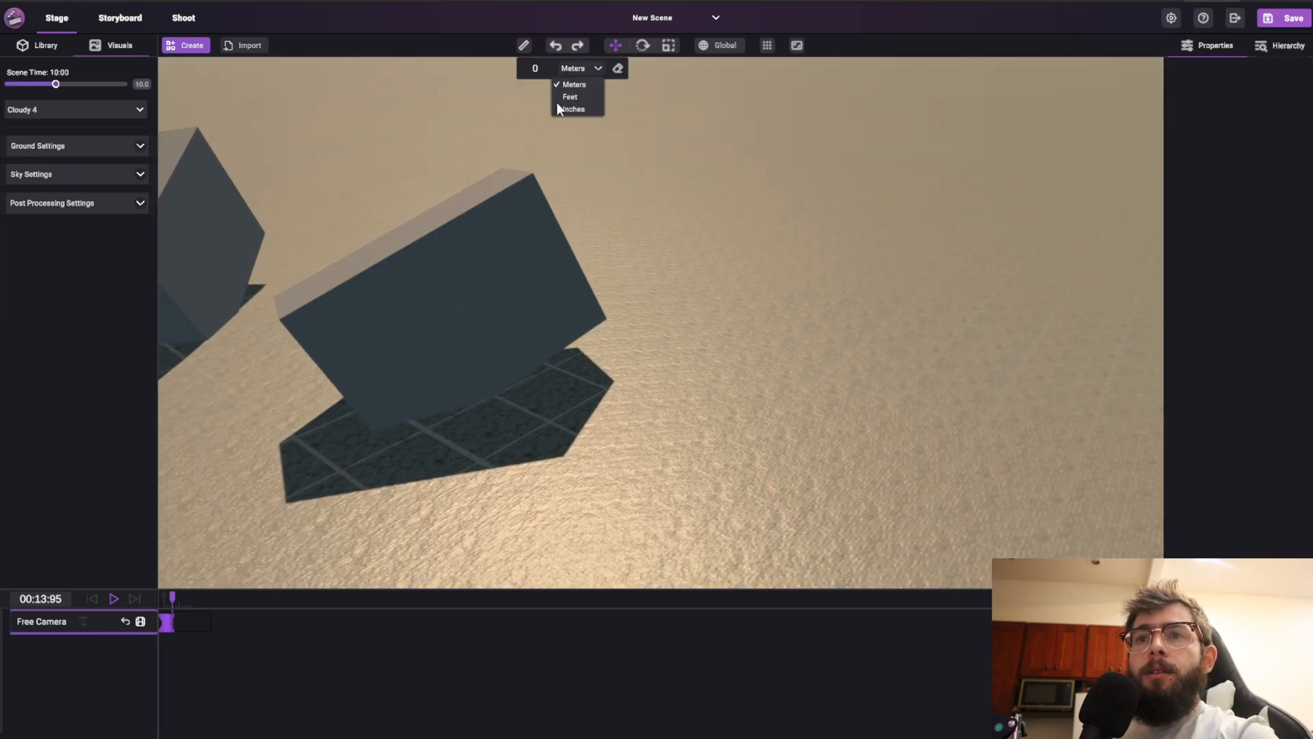
click(572, 97)
drag(532, 170, 601, 316)
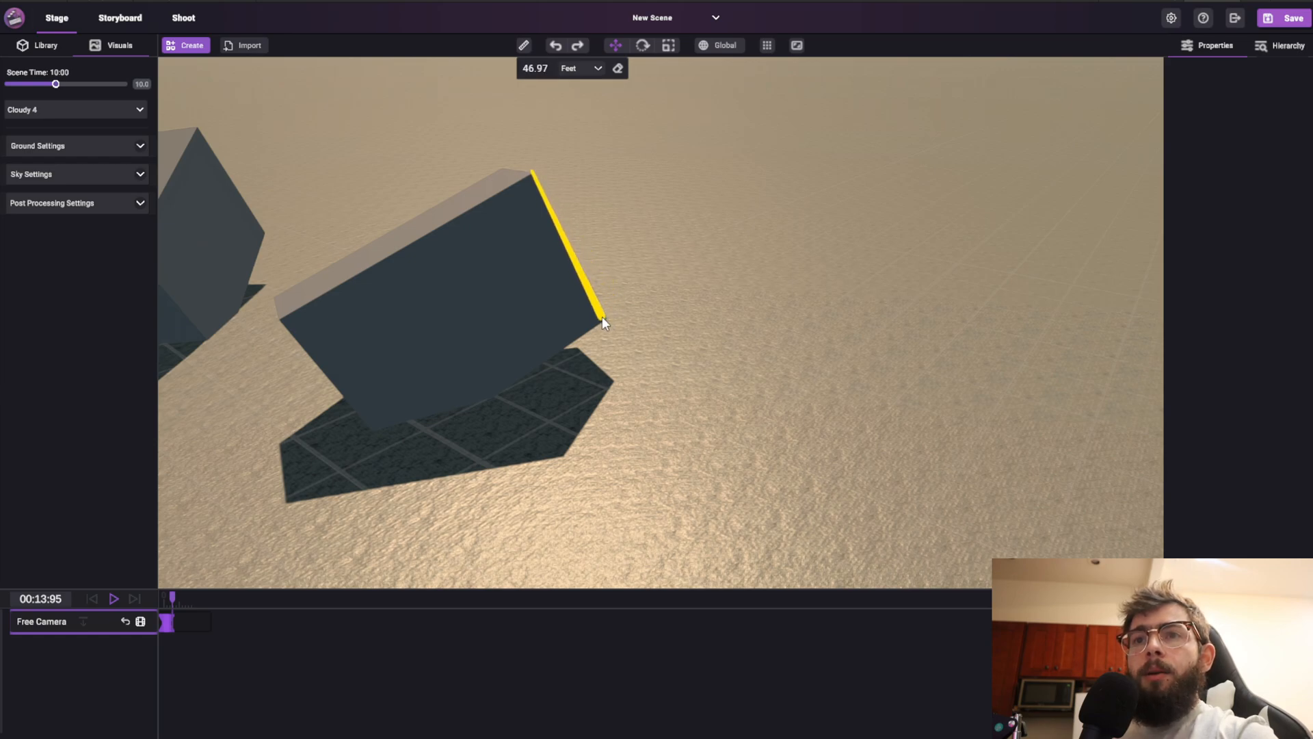
Fly the camera around the scene to view the measurement from different angles
right_drag(634, 197, 402, 166)
key(w)
key(d)
key(s)
key(d)
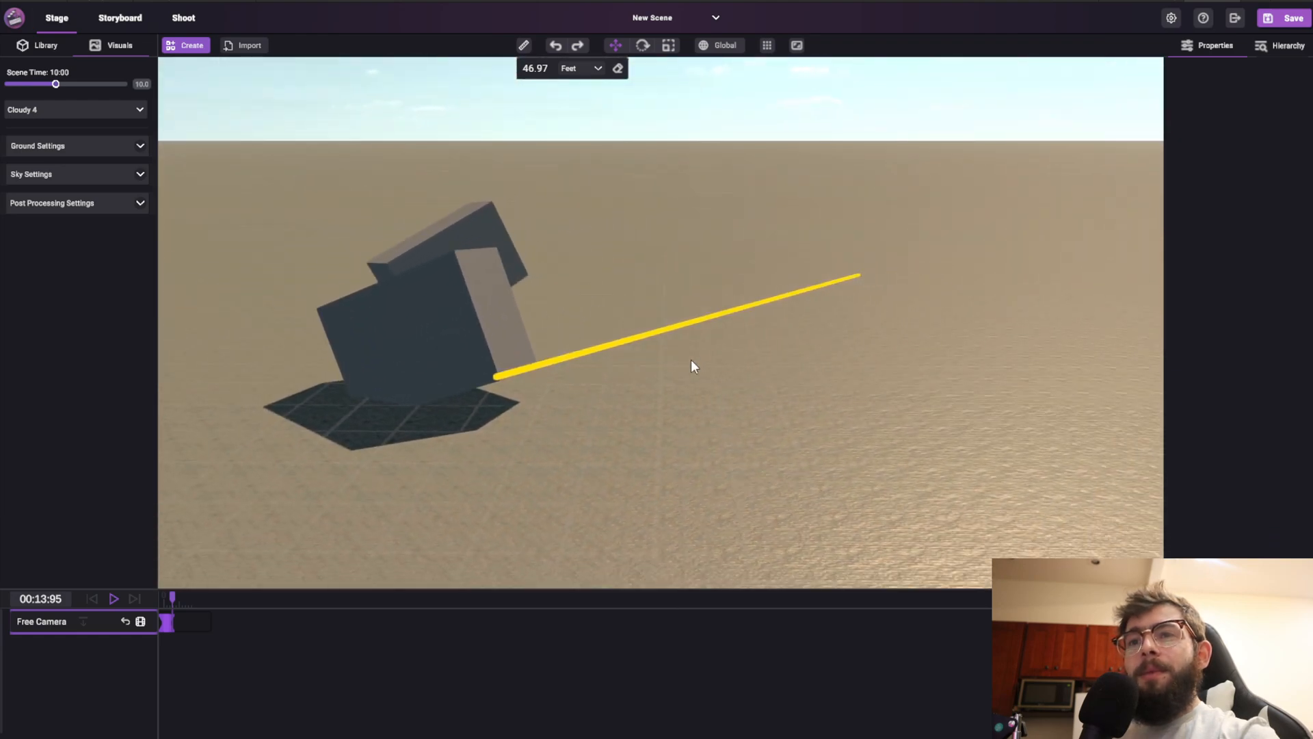
right_drag(835, 303, 543, 345)
key(d)
key(w)
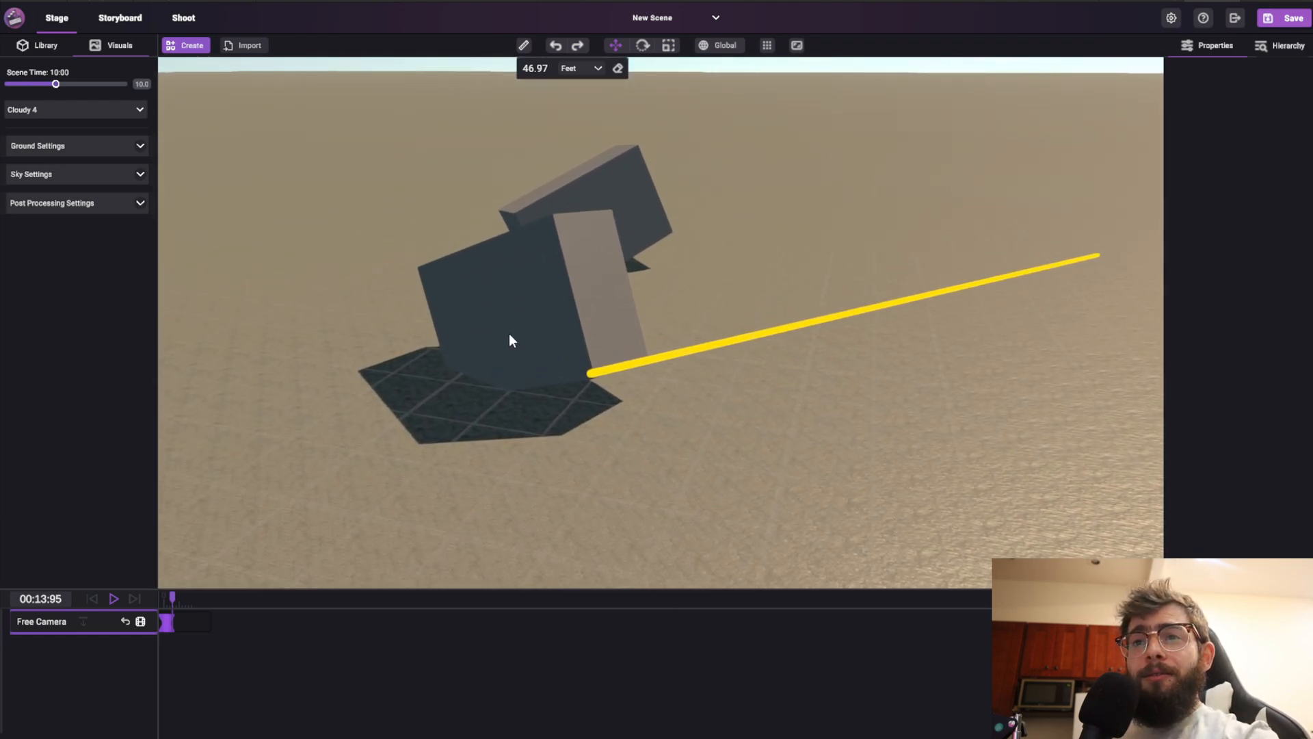
Measure the vertical edge of the duplicated cube in feet
click(553, 216)
click(592, 376)
right_drag(826, 268, 626, 296)
key(d)
key(w)
right_drag(542, 345, 469, 536)
key(s)
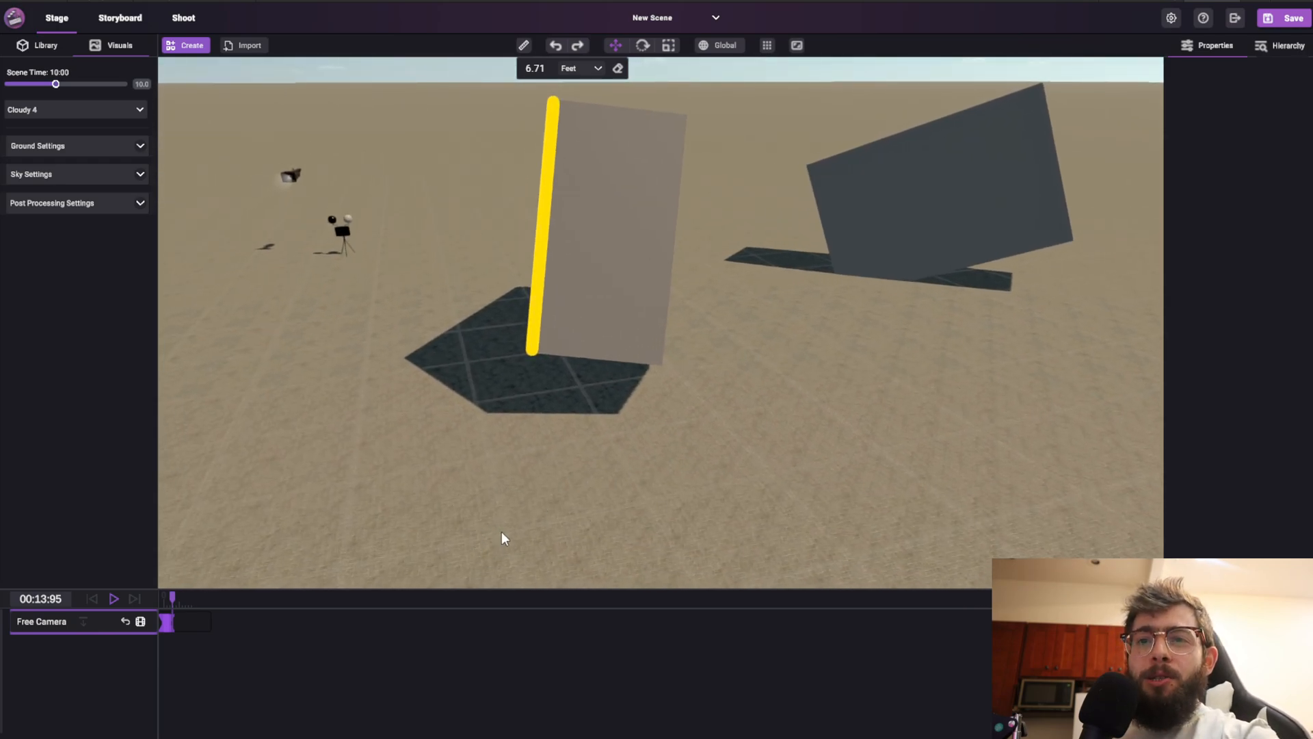
Measure a distance along the ground between two picked points
click(502, 532)
click(651, 490)
right_drag(957, 342, 845, 493)
click(383, 392)
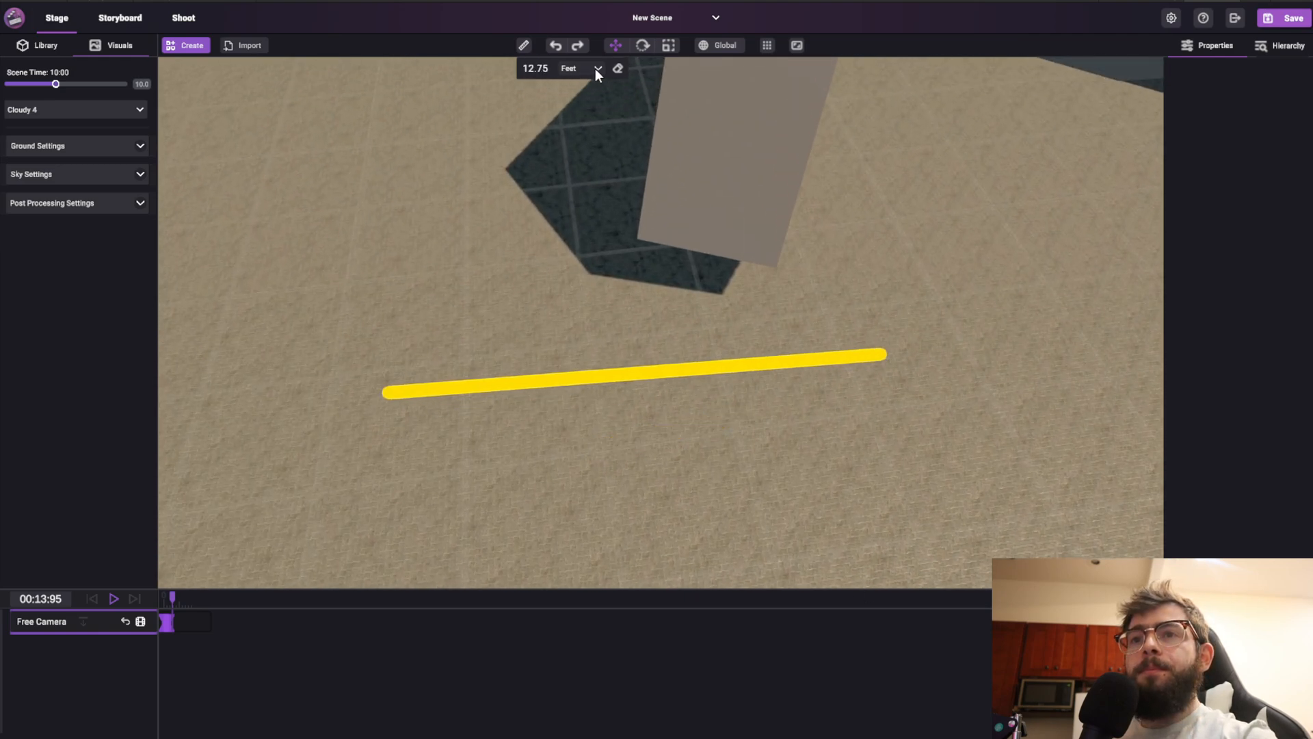
Clear the measurements and exit the measure tool
click(617, 68)
click(524, 46)
mouse_move(605, 325)
right_down()
mouse_move(617, 268)
mouse_move(668, 194)
mouse_move(738, 176)
mouse_move(511, 274)
right_up()
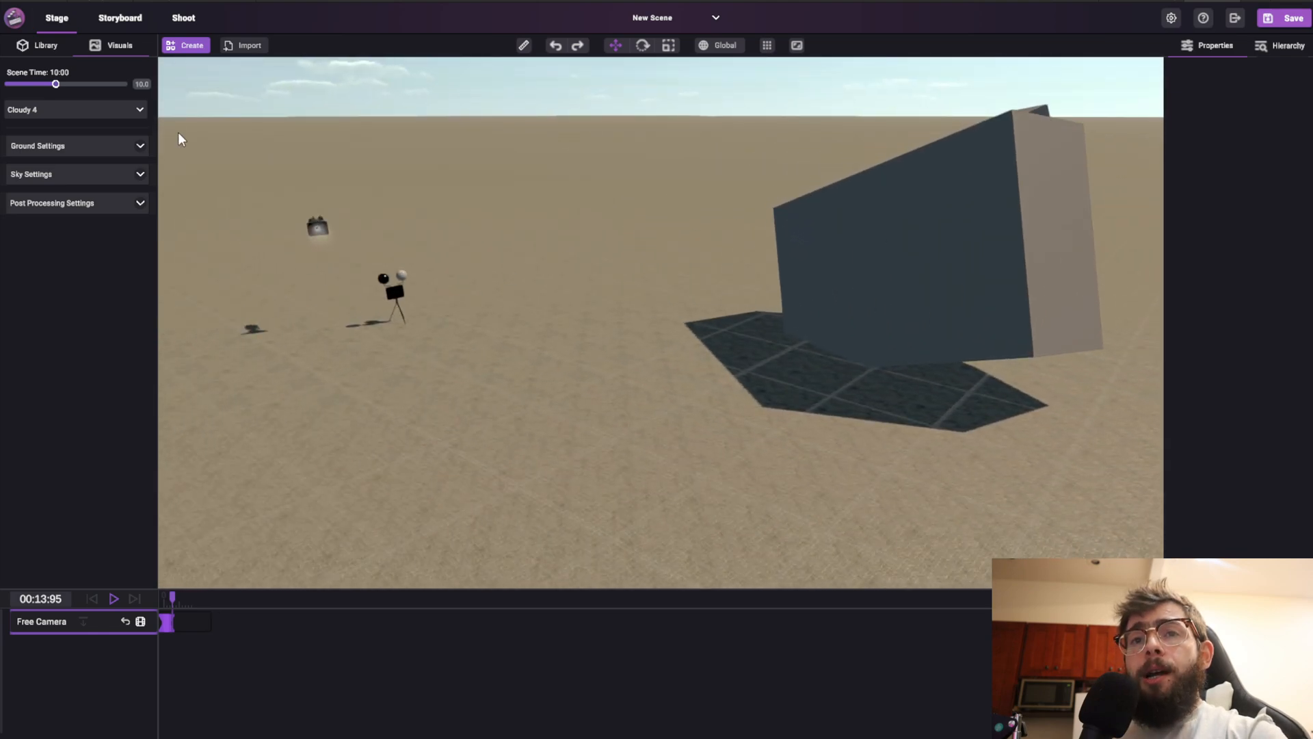
Add a Light Bulb light to the scene and place it near the cube
click(38, 45)
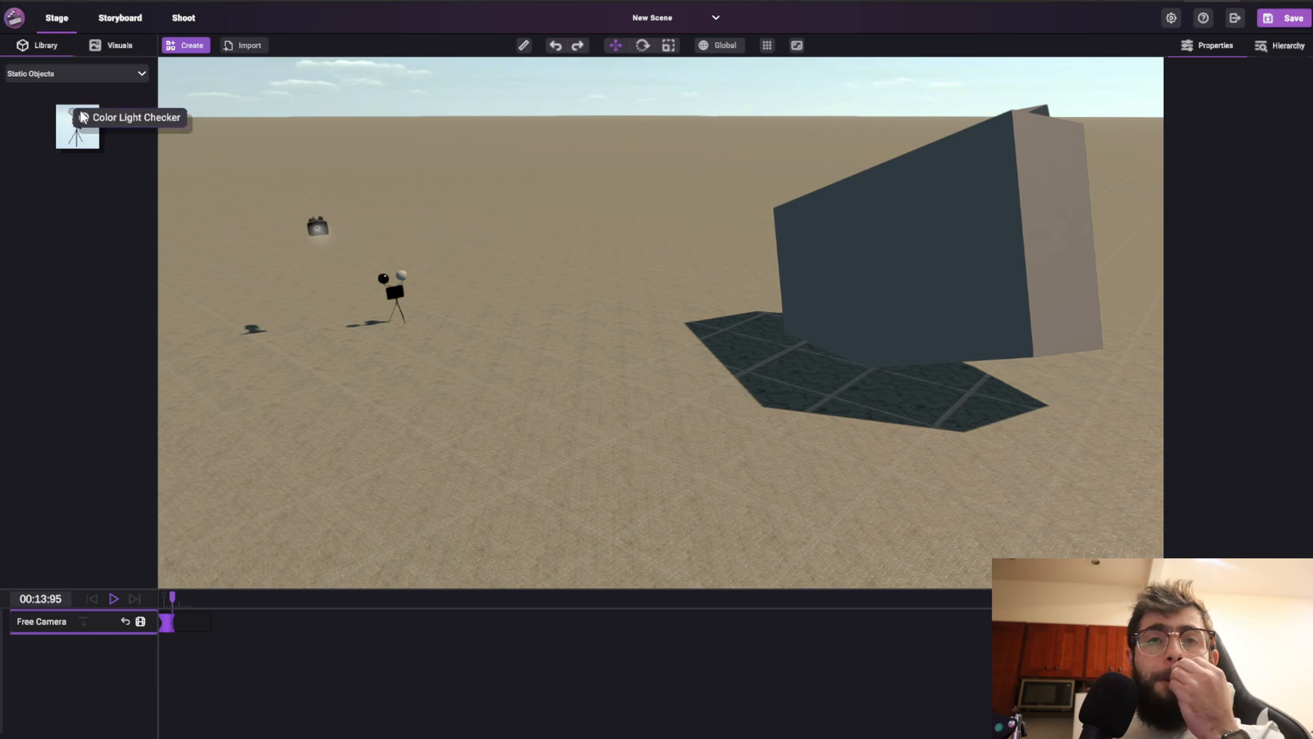
click(179, 47)
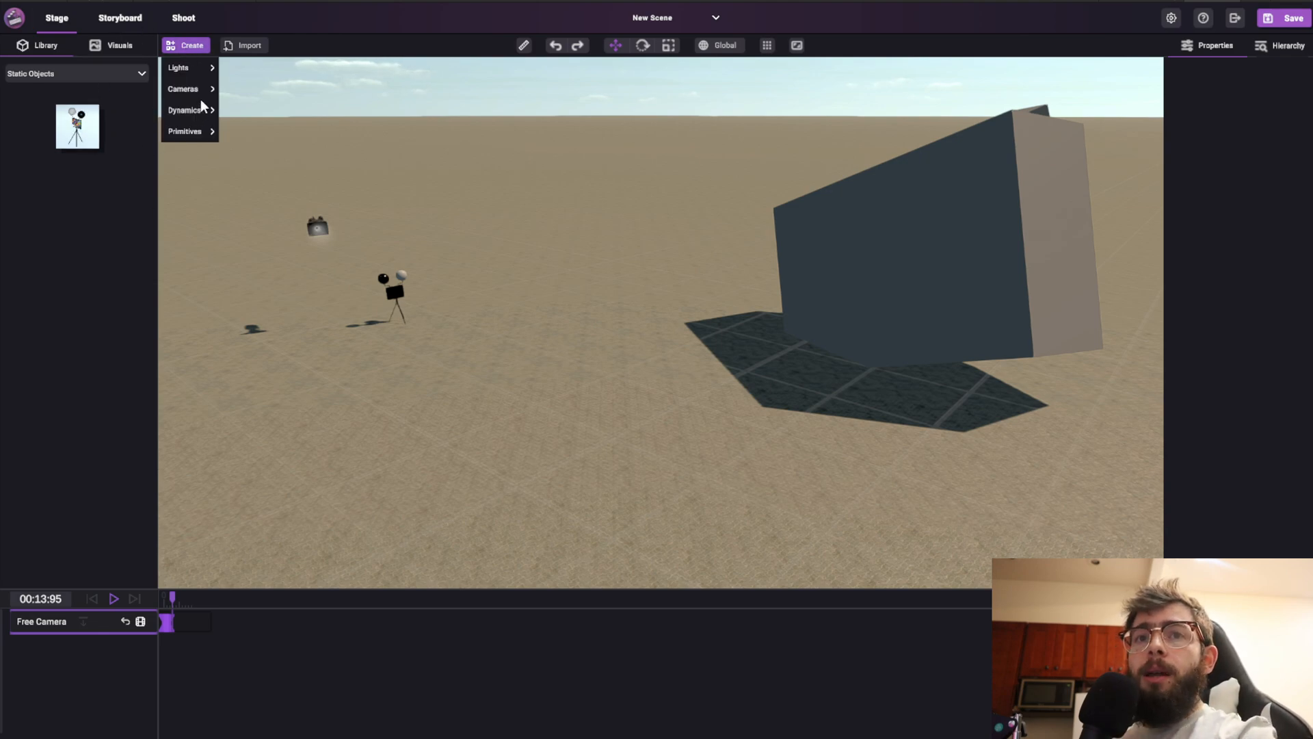
click(186, 68)
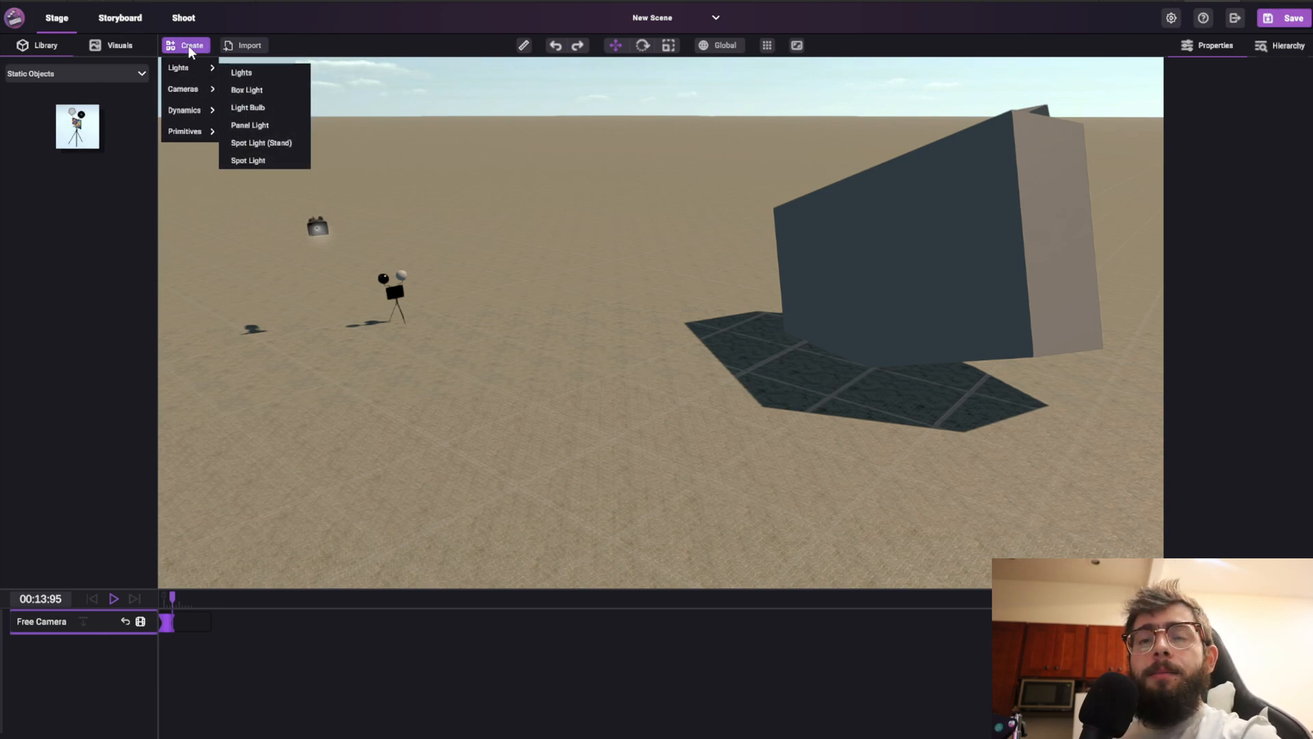
click(248, 107)
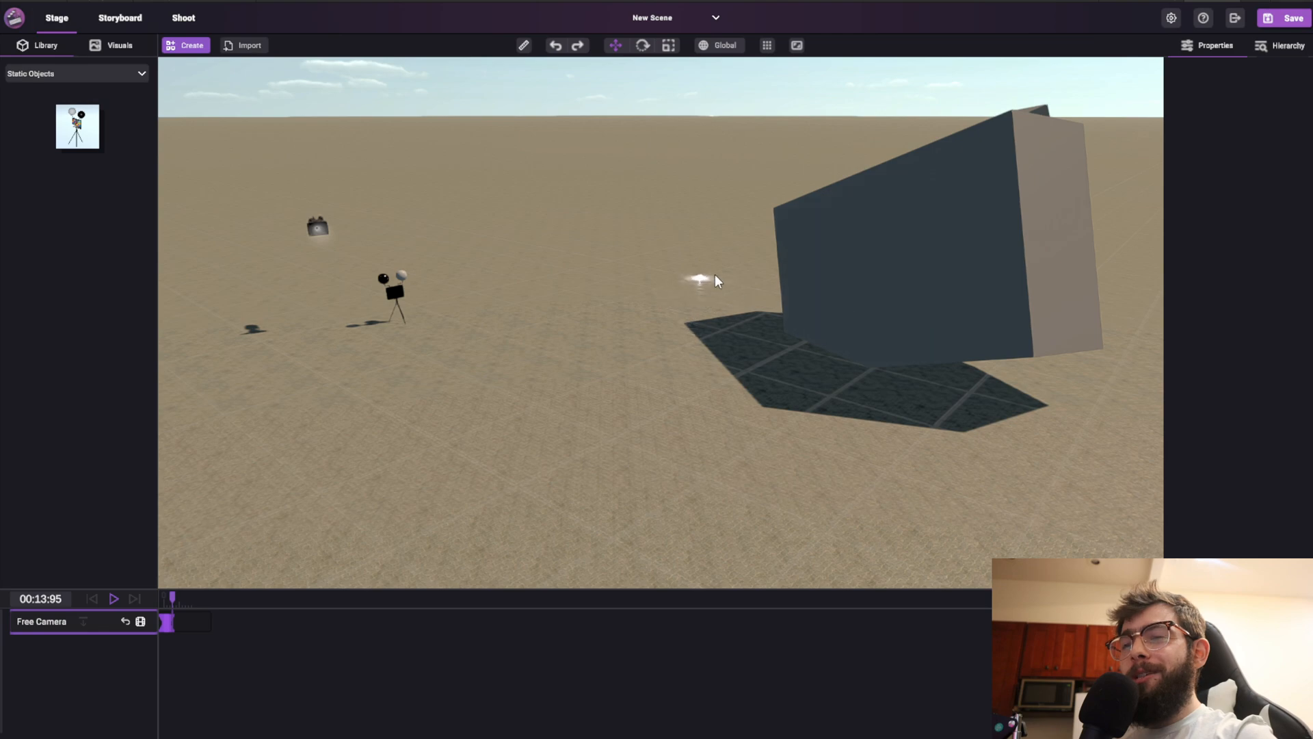
click(907, 269)
key(d)
key(e)
right_drag(803, 346, 817, 302)
key(w)
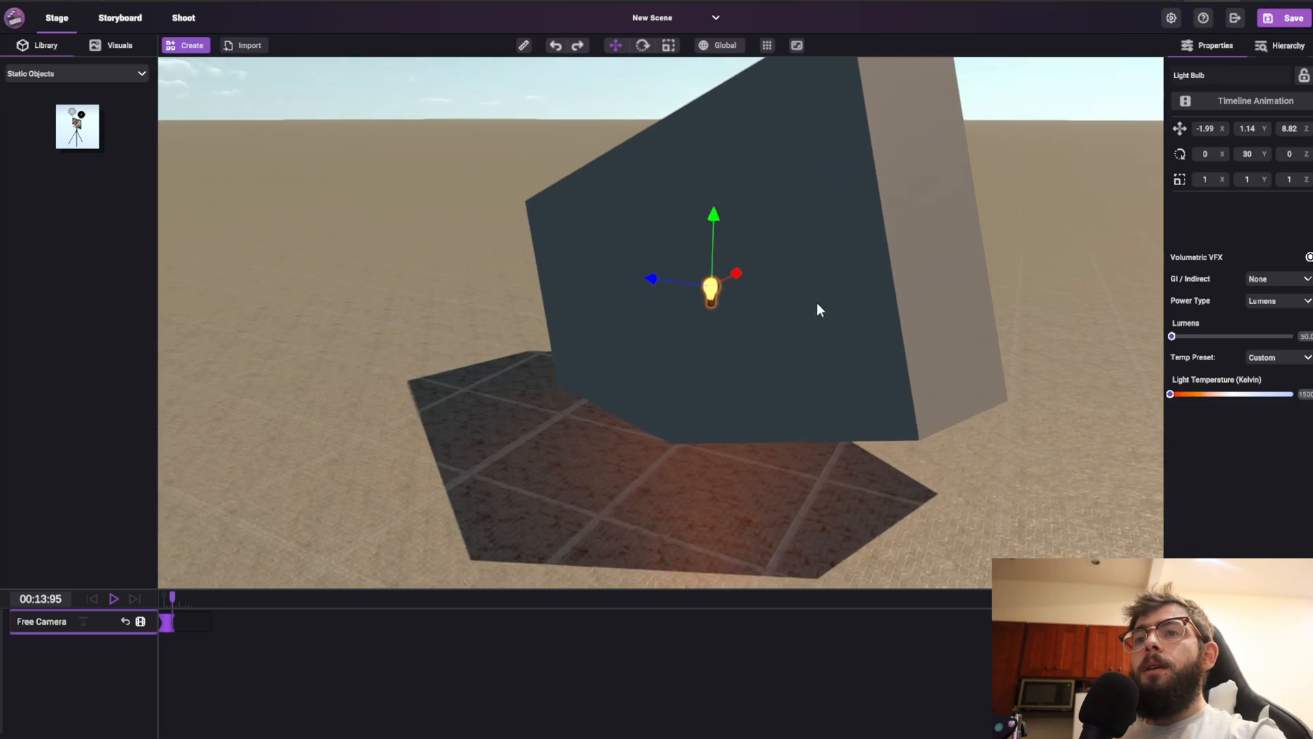
Move the light bulb slightly in front of the cube's face
click(894, 299)
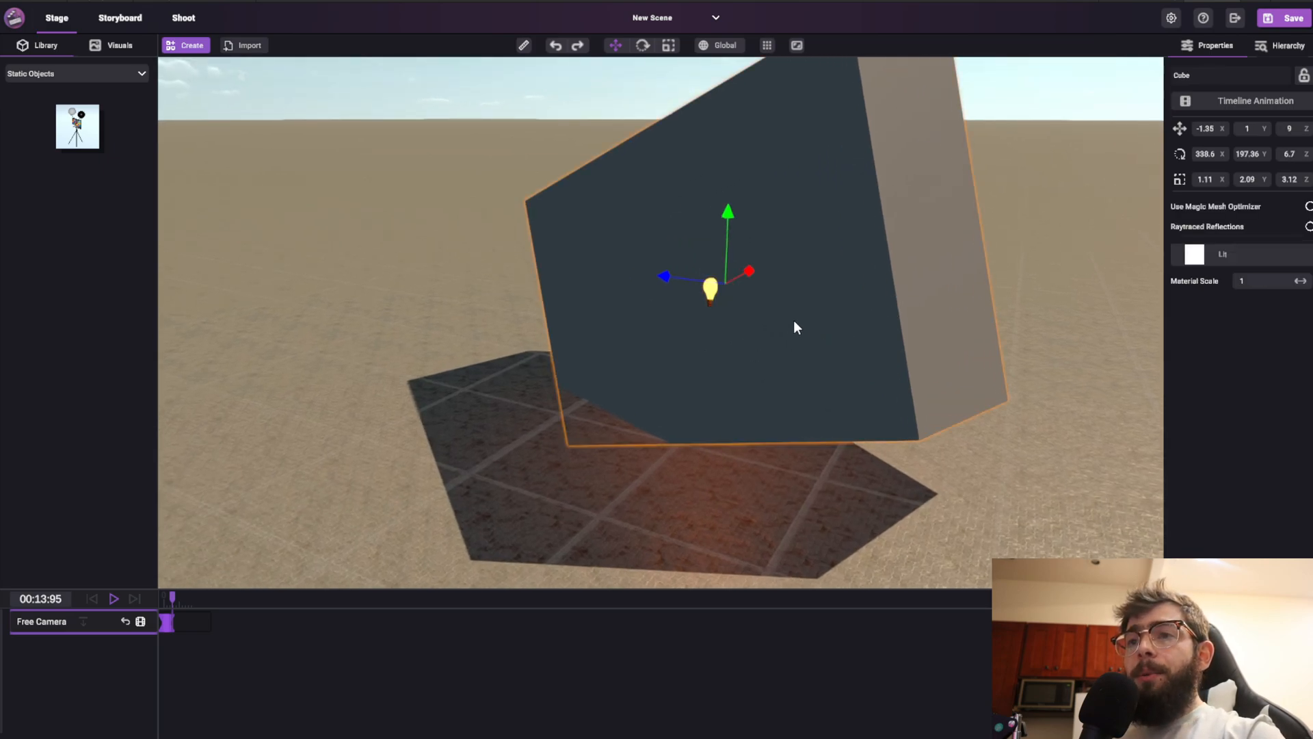
drag(741, 275, 784, 240)
click(712, 290)
drag(663, 279, 712, 276)
Raise the light bulb's Light Temperature and move the bulb lower toward the ground
drag(1170, 343, 1264, 348)
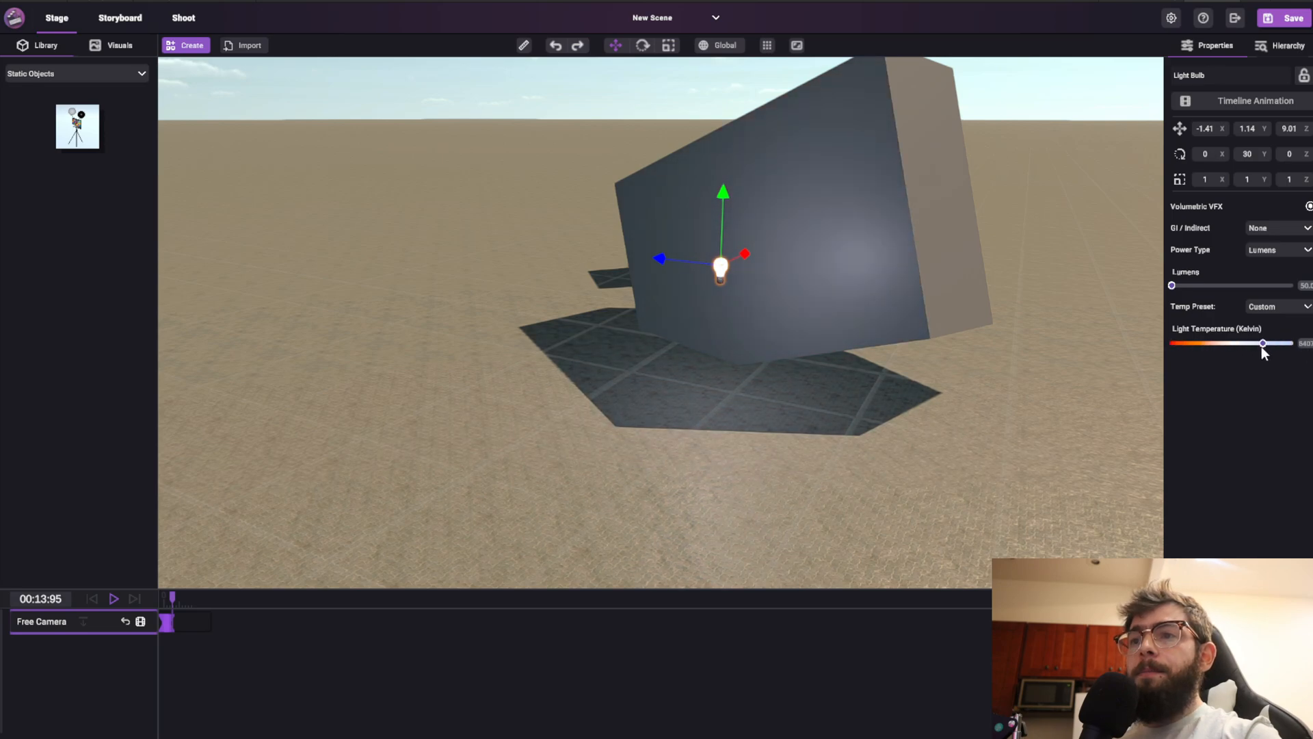
drag(721, 268, 699, 320)
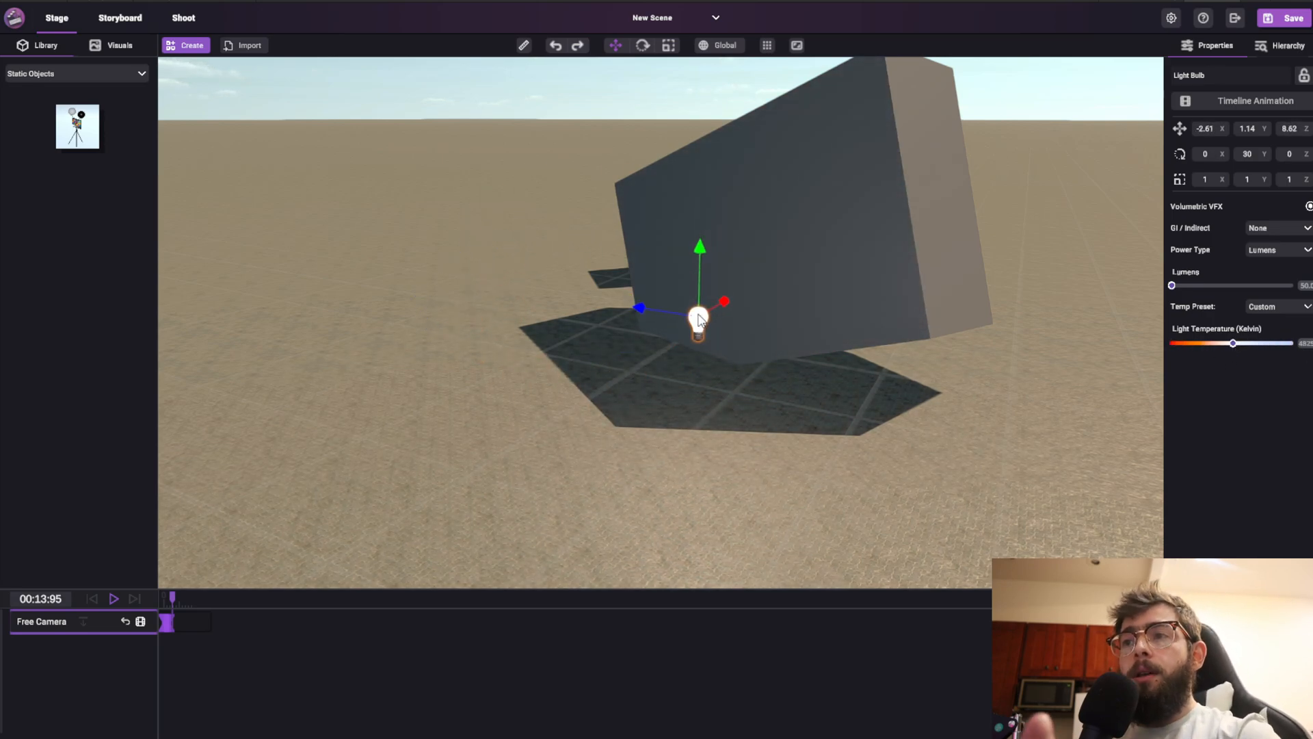
Delete the light bulb and both cubes from the scene
key(Delete)
click(744, 271)
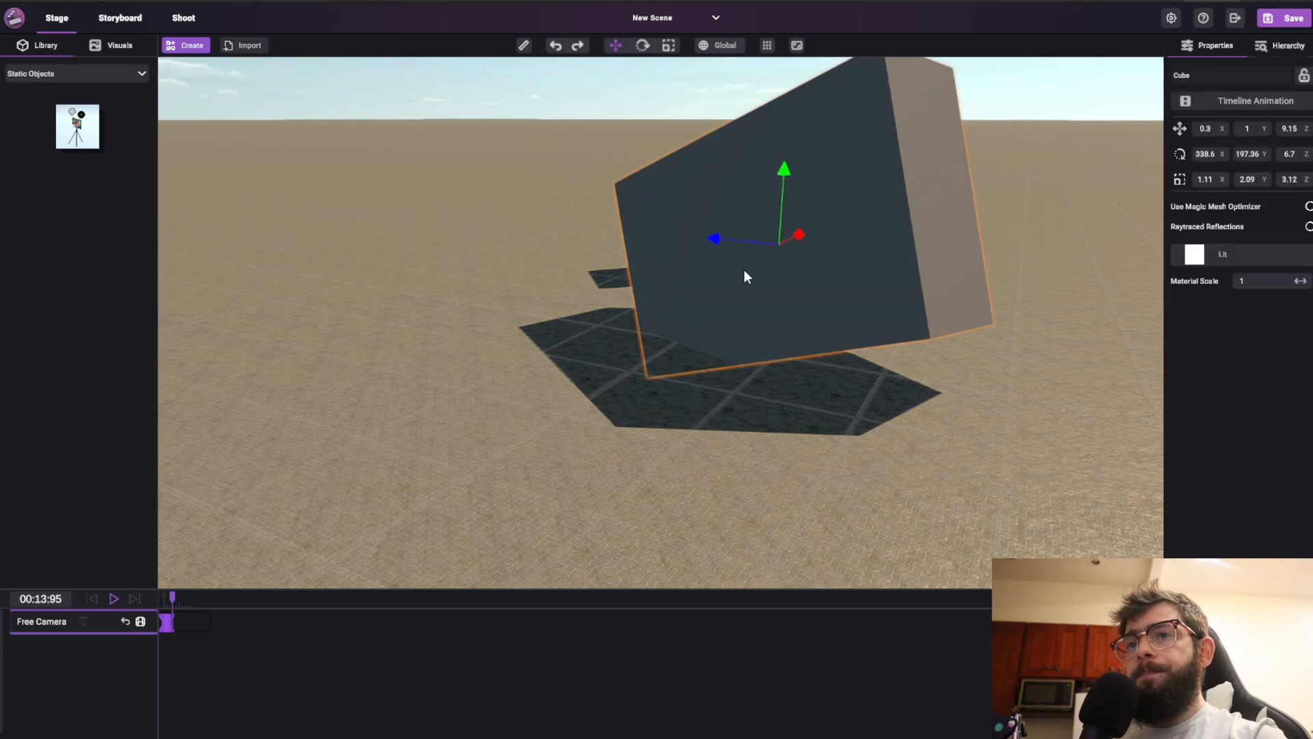
key(Delete)
click(774, 251)
key(Delete)
right_drag(776, 250, 594, 218)
key(w)
Drag a Color Light Checker from the static objects library into the scene
click(119, 48)
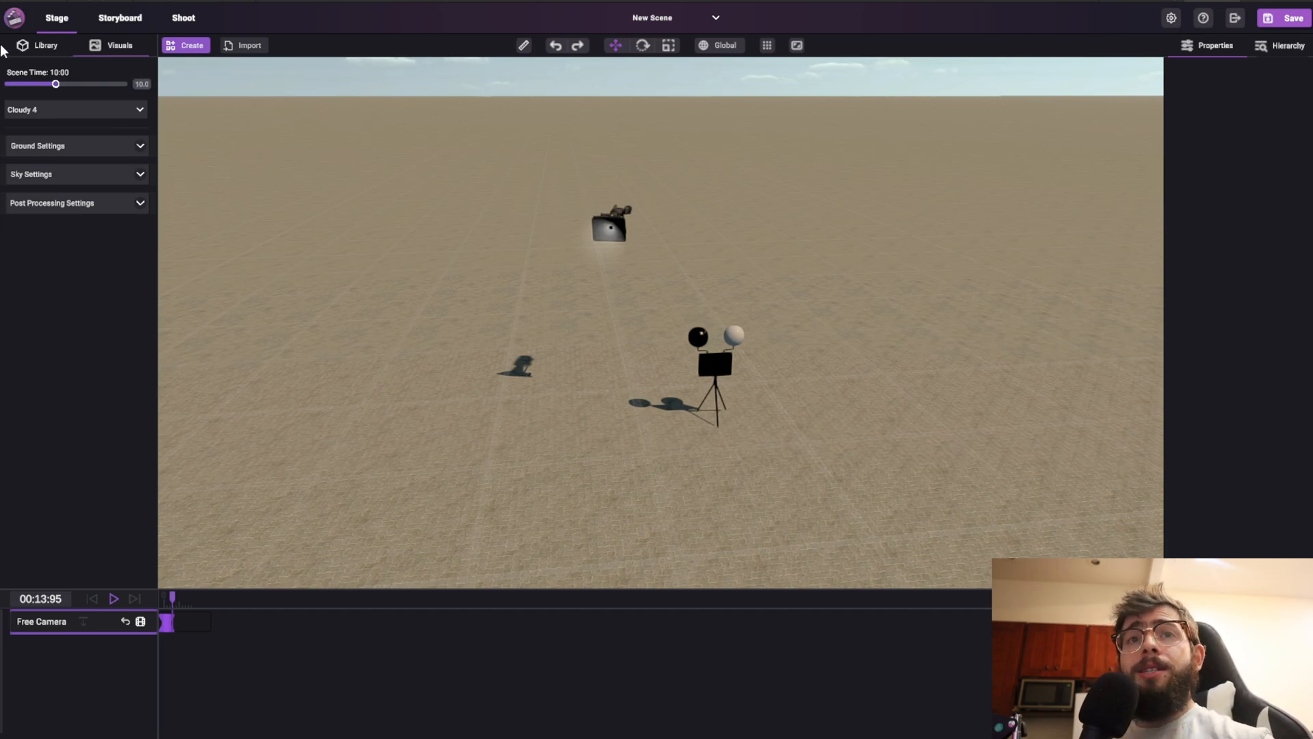
click(19, 47)
drag(78, 126, 533, 330)
click(486, 247)
Scale the Color Light Checker down to 0.54 and rotate it to 190° around the Y axis
key(e)
key(r)
right_drag(533, 330, 557, 292)
key(w)
key(e)
key(a)
right_drag(647, 244, 724, 272)
key(s)
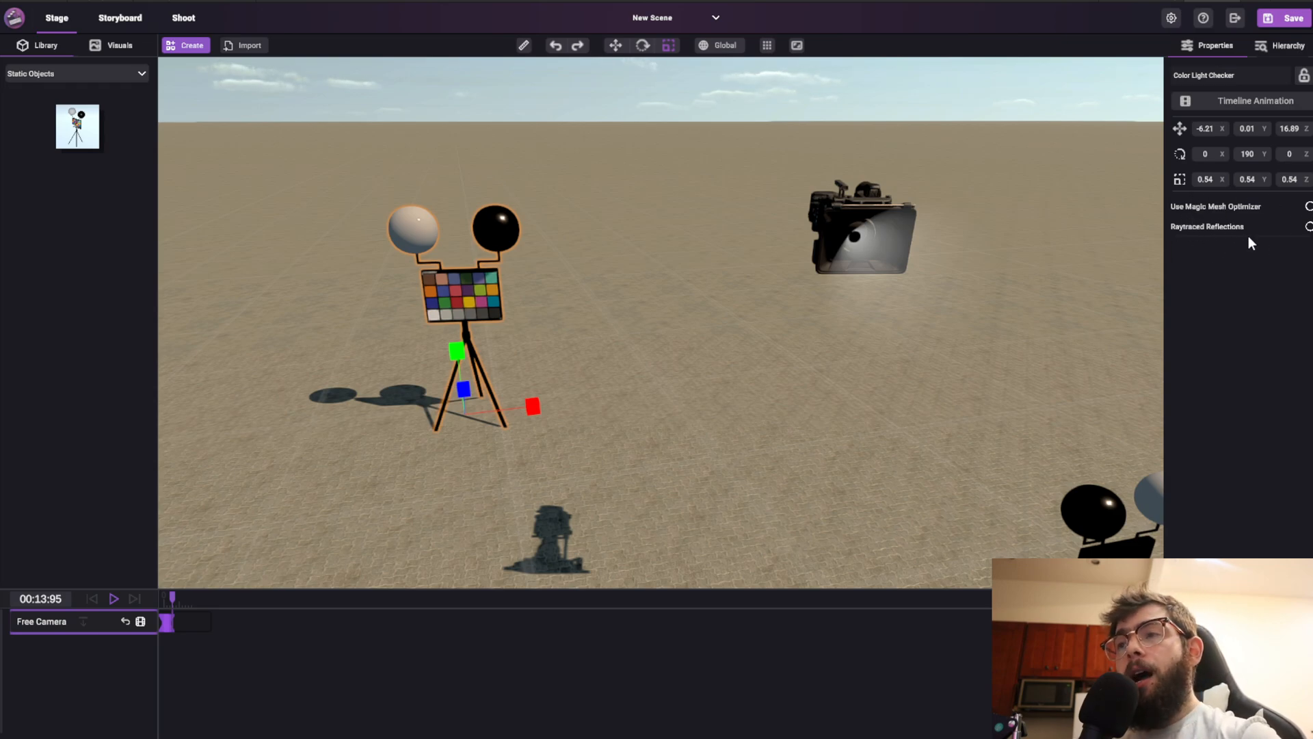
Open the list of objects that can be created
click(179, 45)
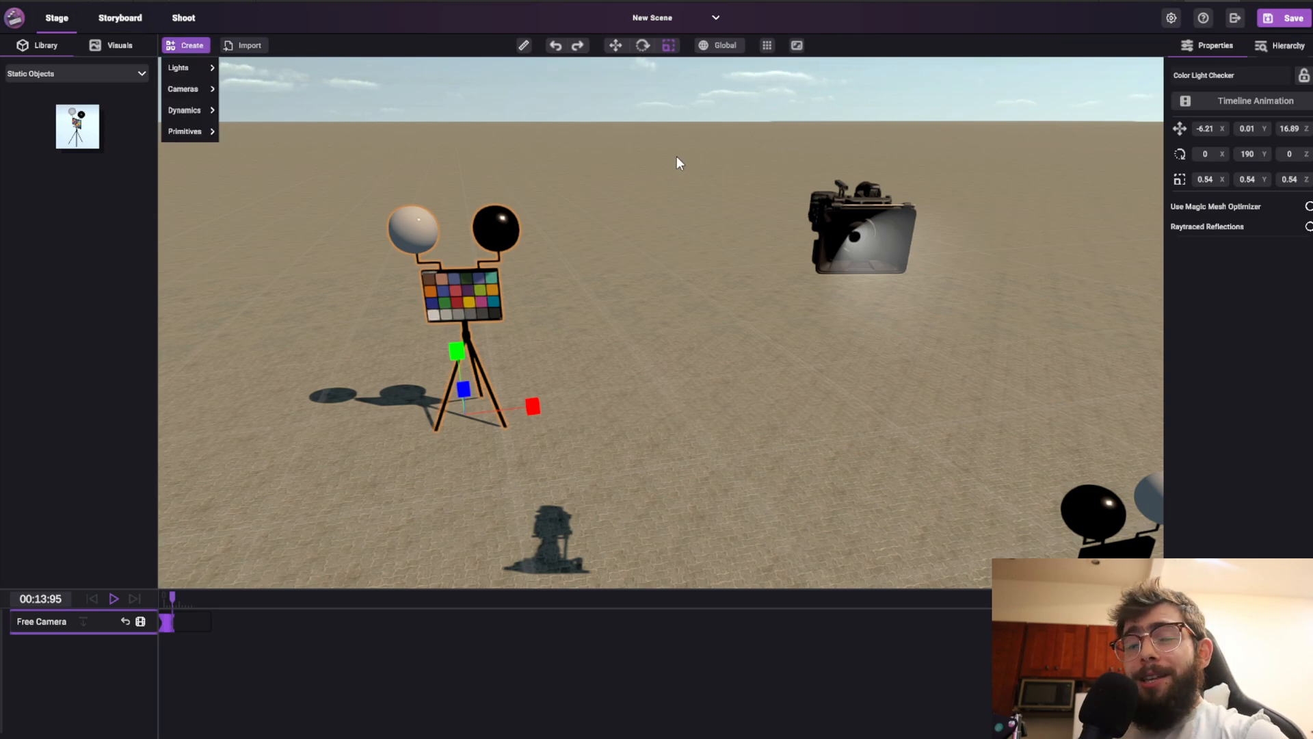